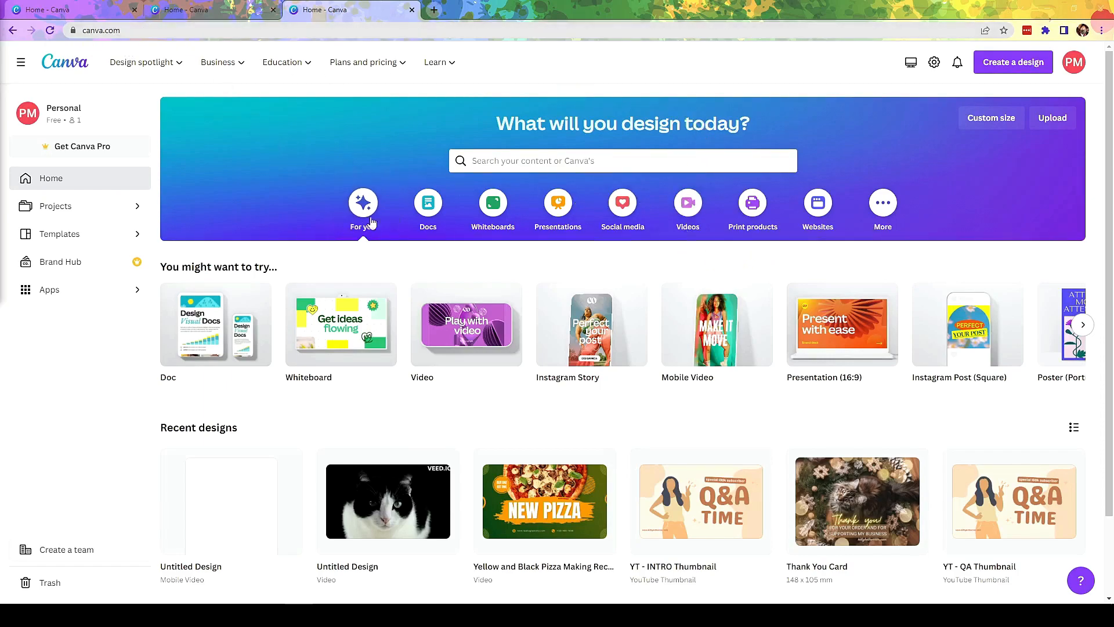
Create a blank 1080 × 1920 px Mobile Video design from the video formats
{"action": "left_click", "coordinate": [690, 209]}
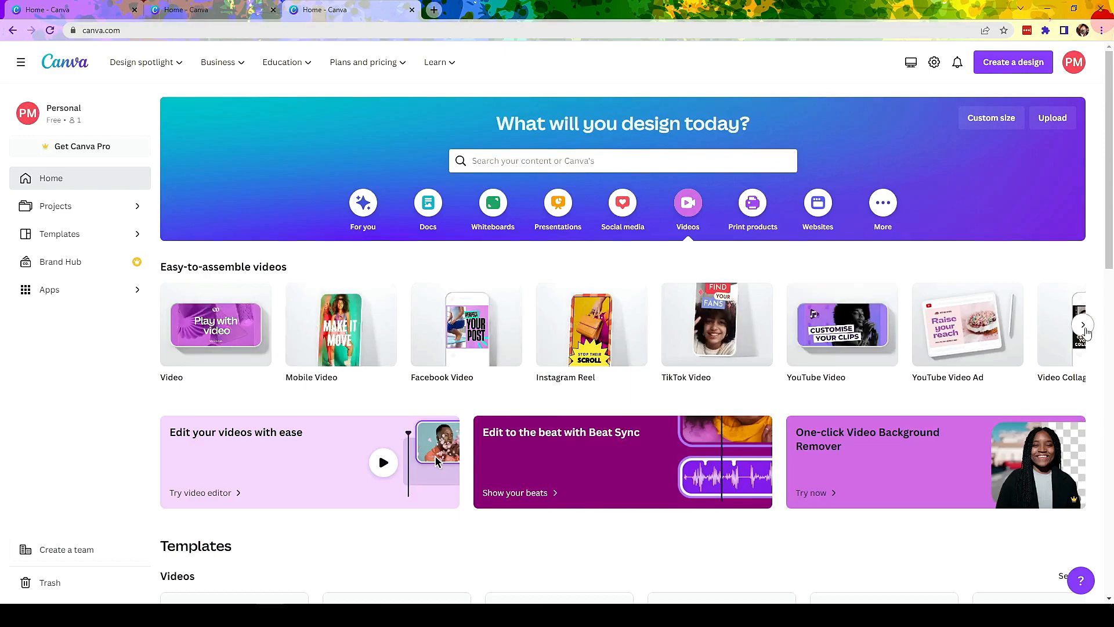
{"action": "left_click", "coordinate": [1083, 324]}
{"action": "left_click", "coordinate": [159, 327]}
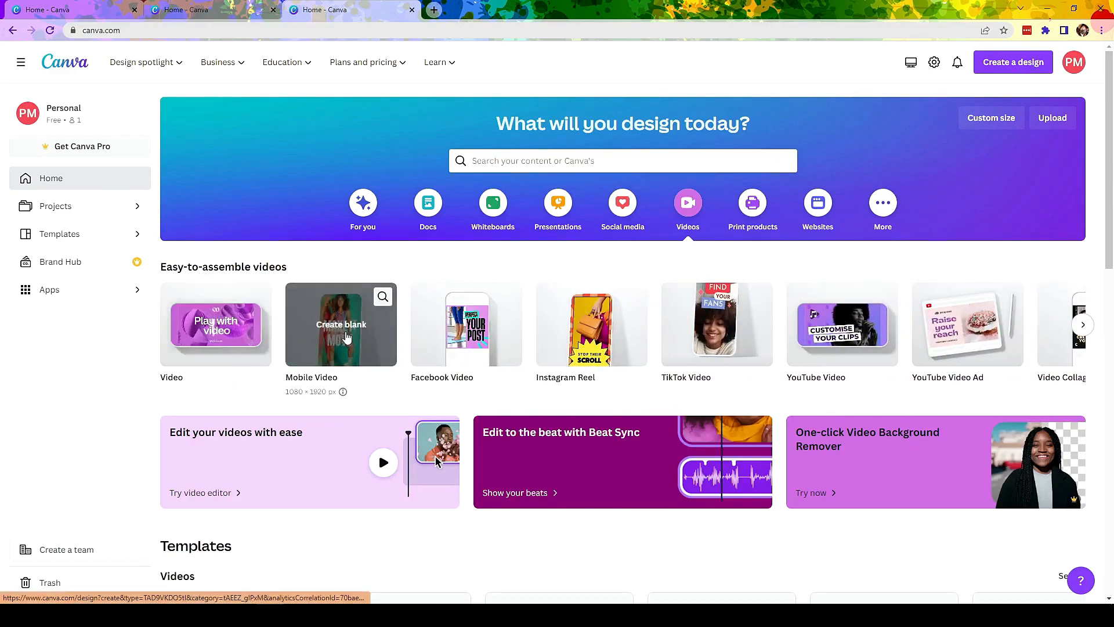
{"action": "left_click", "coordinate": [345, 337]}
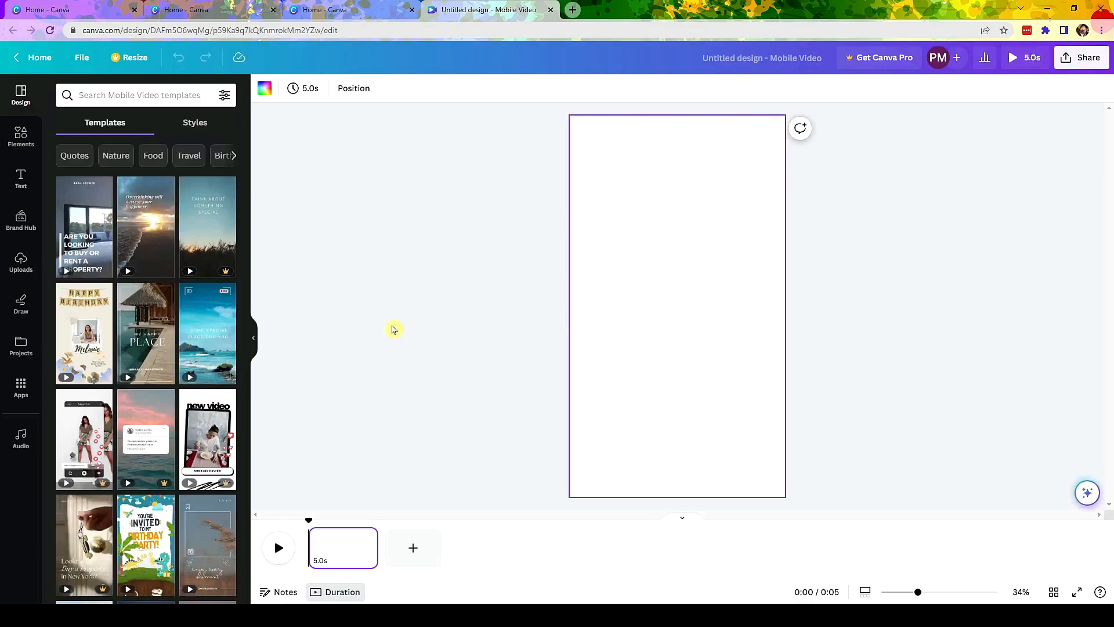
{"action": "scroll", "coordinate": [244, 306], "scroll_direction": "down", "scroll_amount": 2}
{"action": "scroll", "coordinate": [243, 306], "scroll_direction": "up", "scroll_amount": 2}
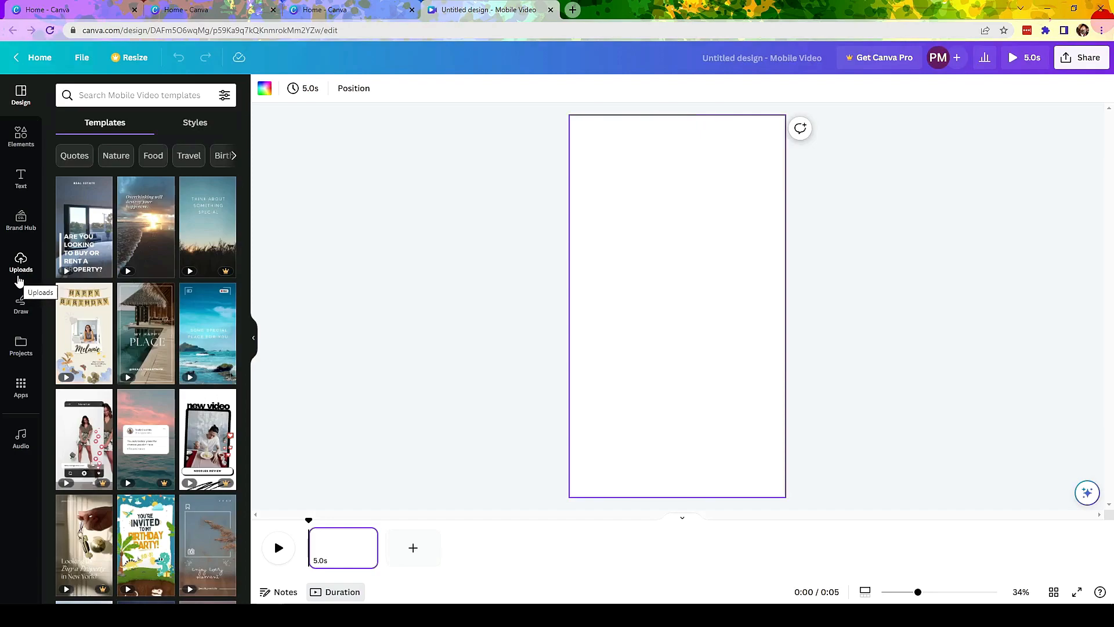
Upload the video files "Canva Sample 1" and "bye bye" from the Chrome Downloads folder
{"action": "left_click", "coordinate": [19, 281]}
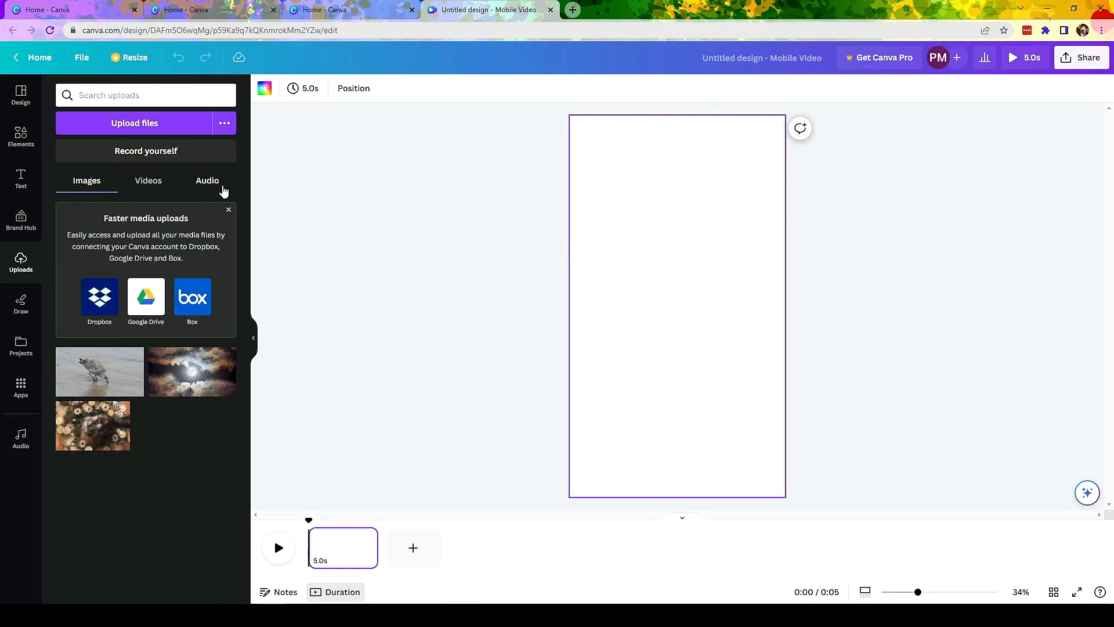
{"action": "left_click", "coordinate": [149, 191]}
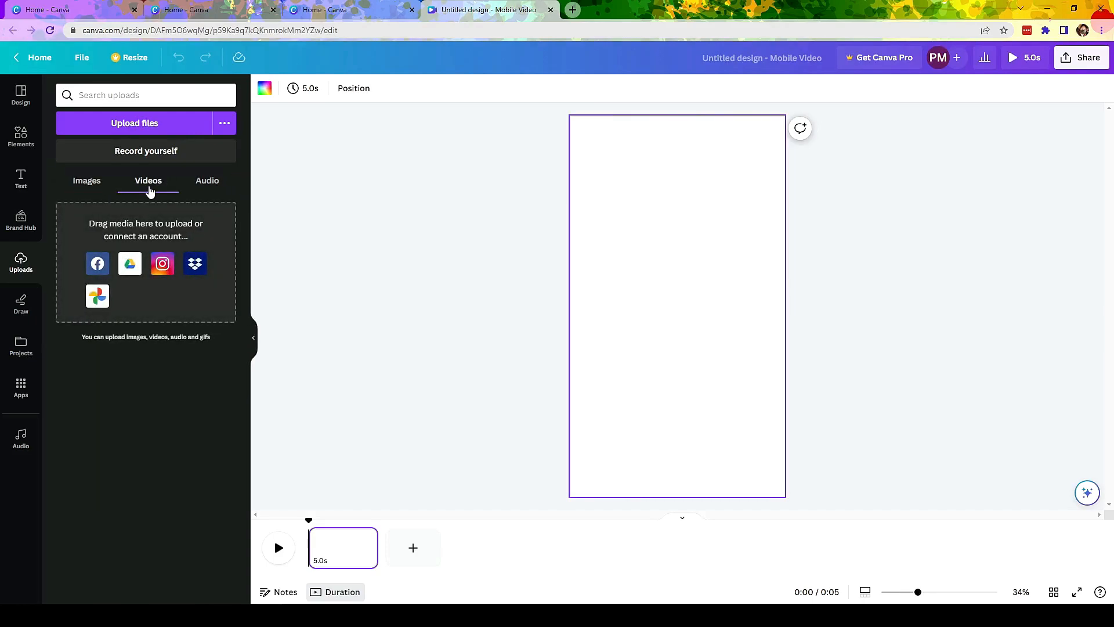
{"action": "left_click", "coordinate": [149, 123]}
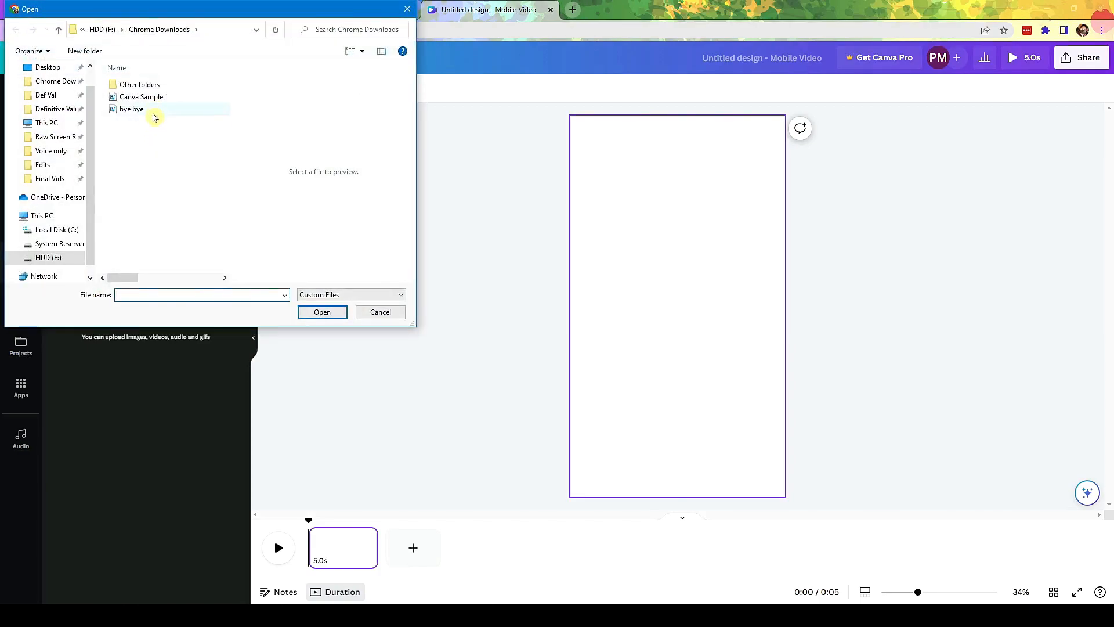
{"action": "left_click", "coordinate": [149, 109]}
{"action": "left_click", "coordinate": [148, 97], "text": "shift"}
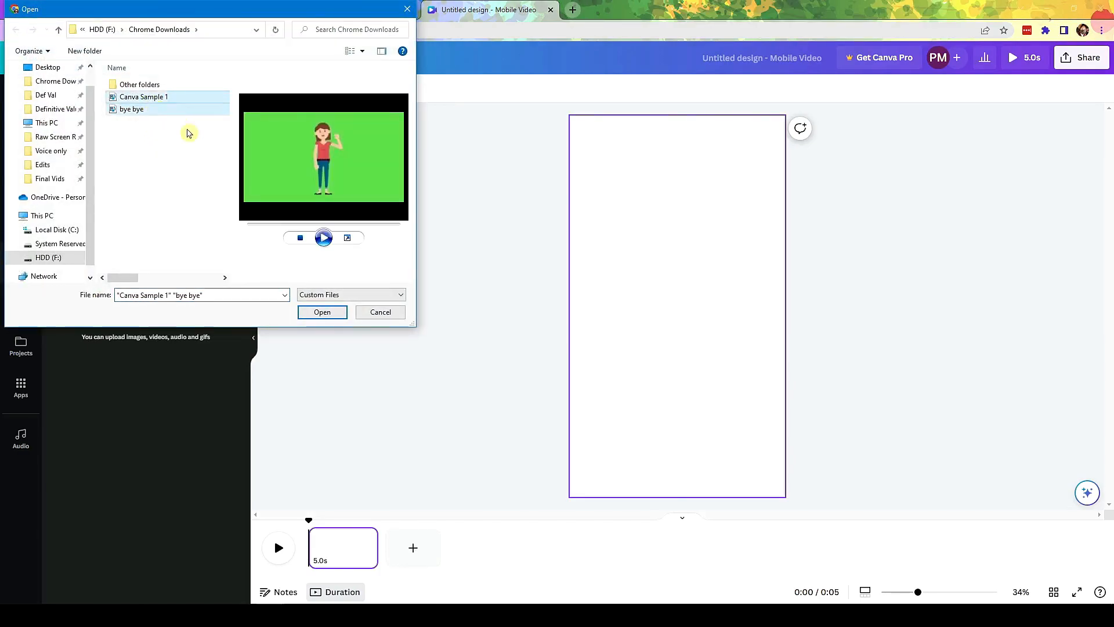
{"action": "left_click", "coordinate": [320, 312]}
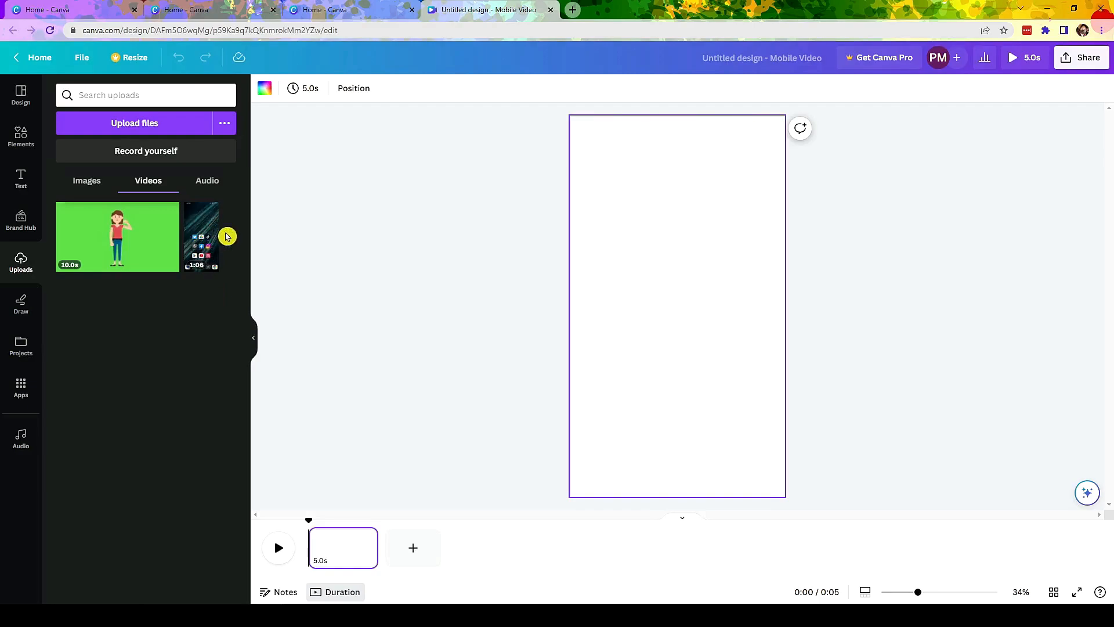
Place the uploaded phone screen recording centred on the first page and give the page a red-to-orange gradient background
{"action": "left_click_drag", "start_coordinate": [206, 241], "coordinate": [628, 179]}
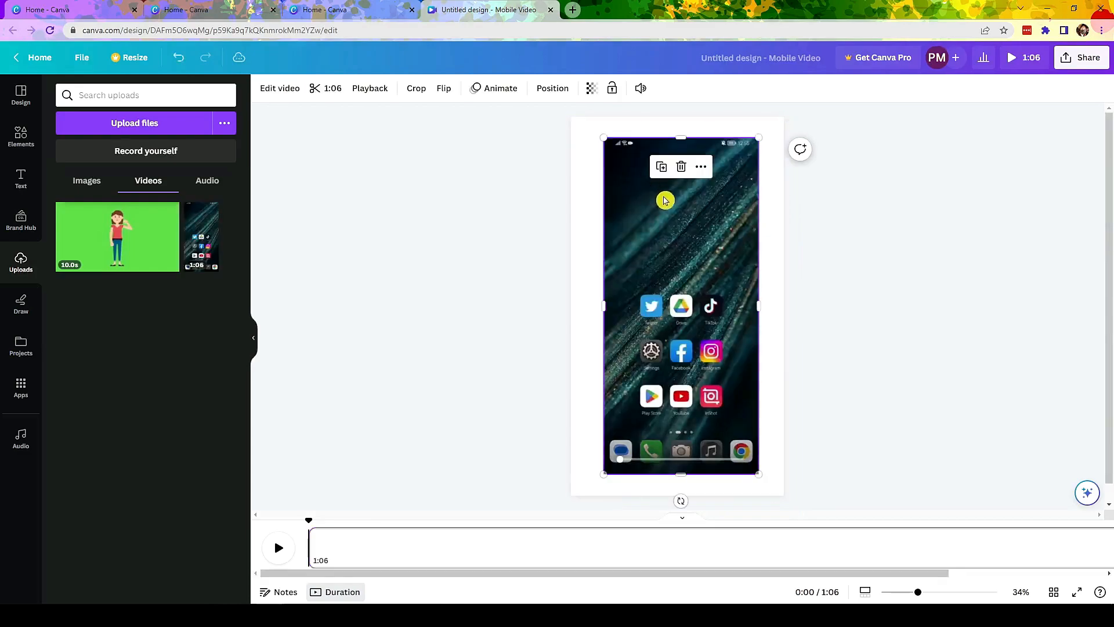
{"action": "left_click_drag", "start_coordinate": [667, 226], "coordinate": [664, 222]}
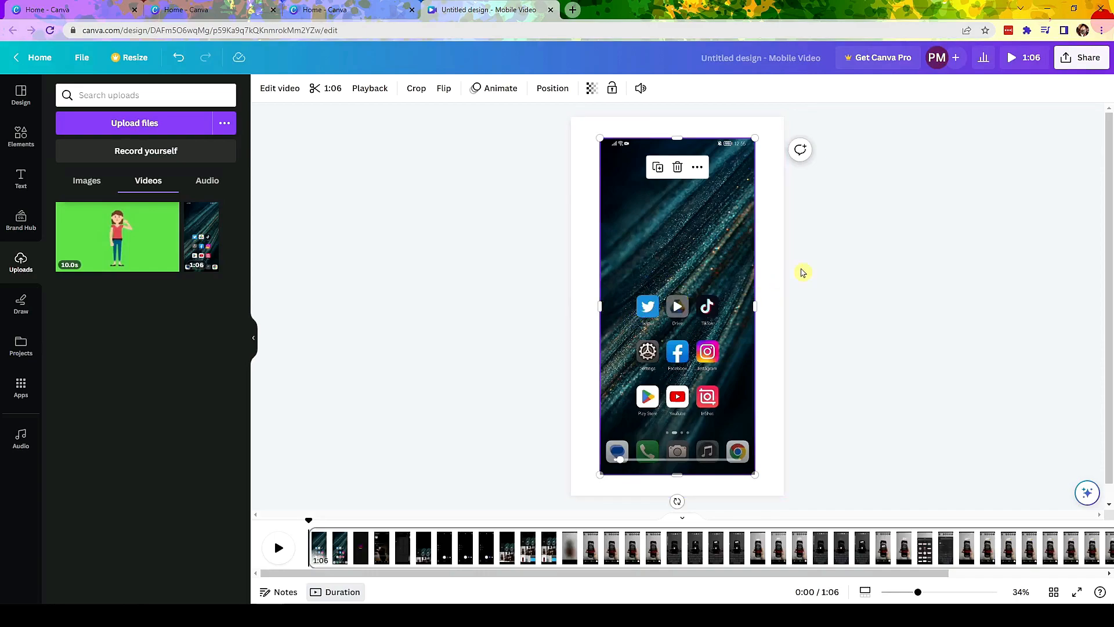
{"action": "key", "text": "XF86AudioPlay"}
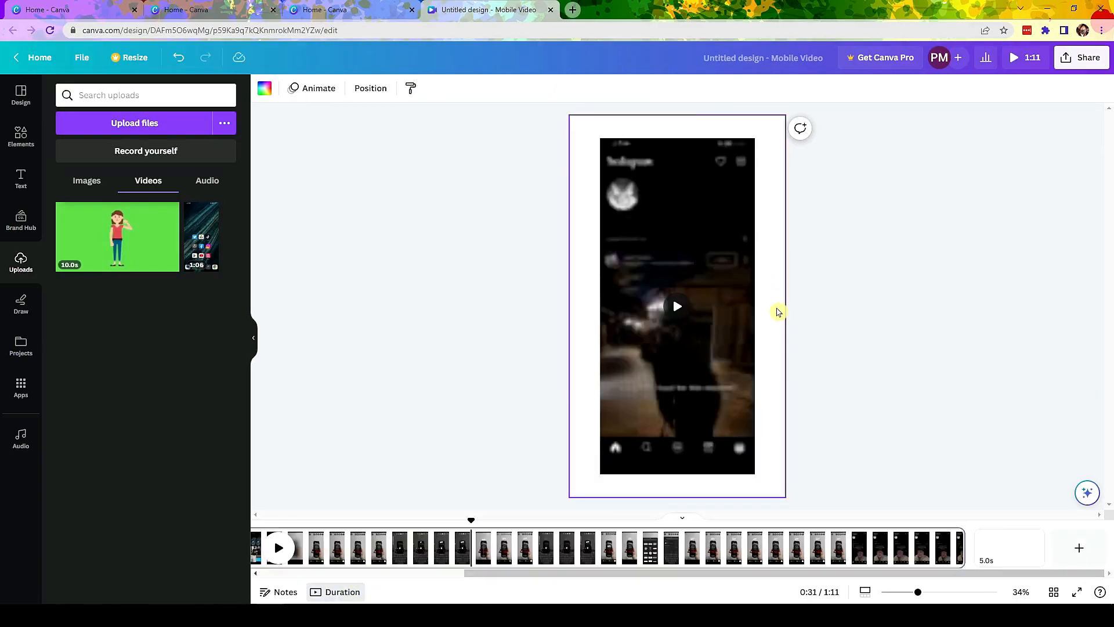
{"action": "left_click", "coordinate": [266, 90]}
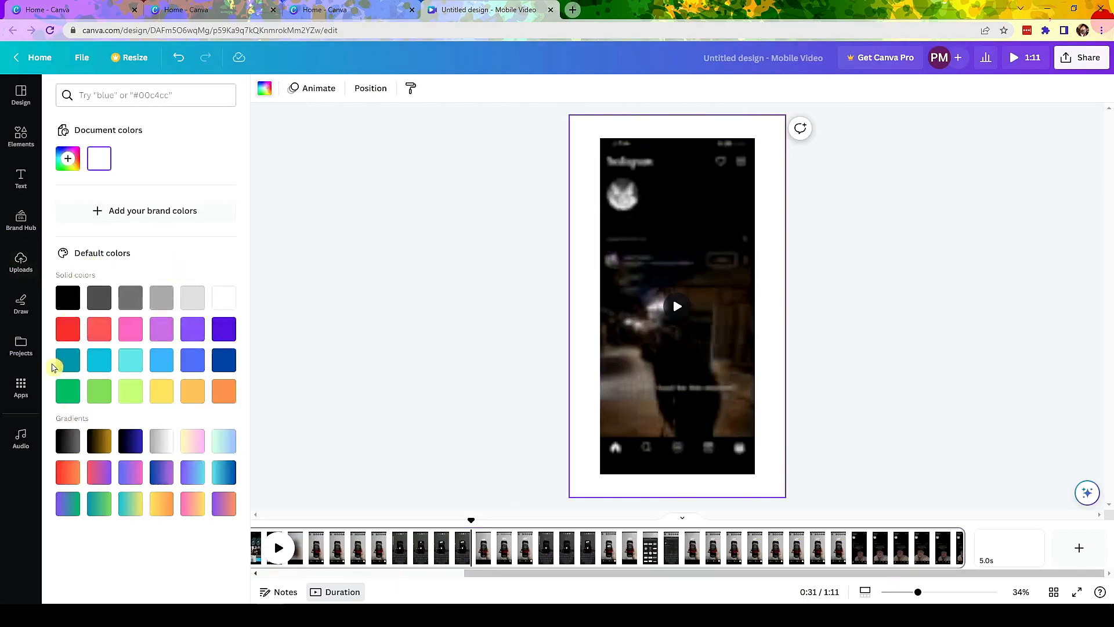
{"action": "left_click", "coordinate": [76, 483]}
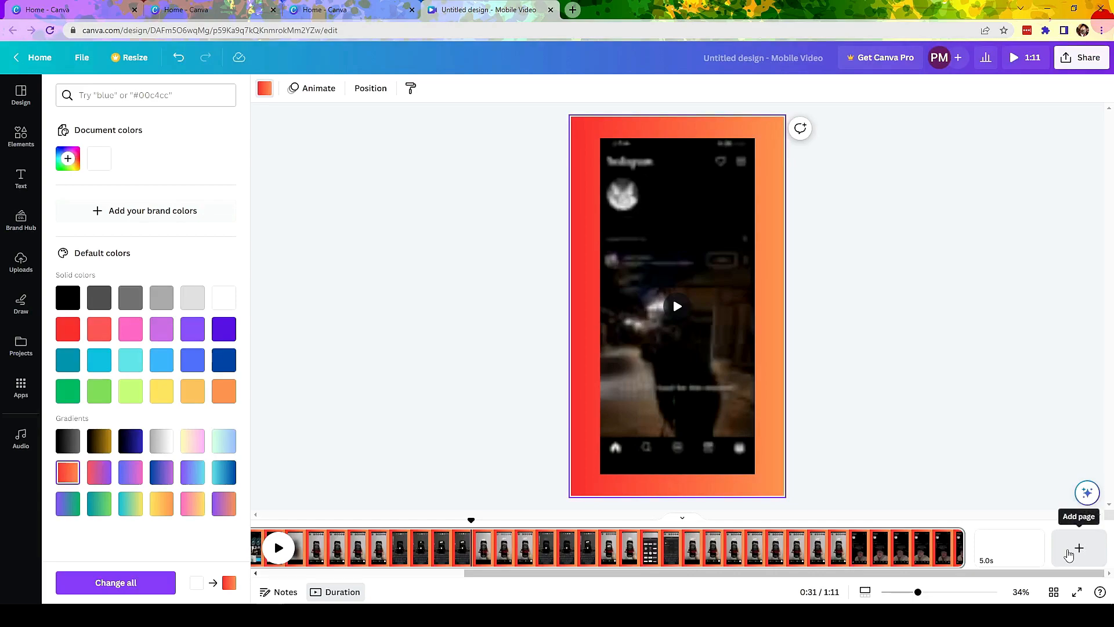
Add the green-screen video of the waving woman to the blank second page and set it as the page background
{"action": "left_click", "coordinate": [1028, 550]}
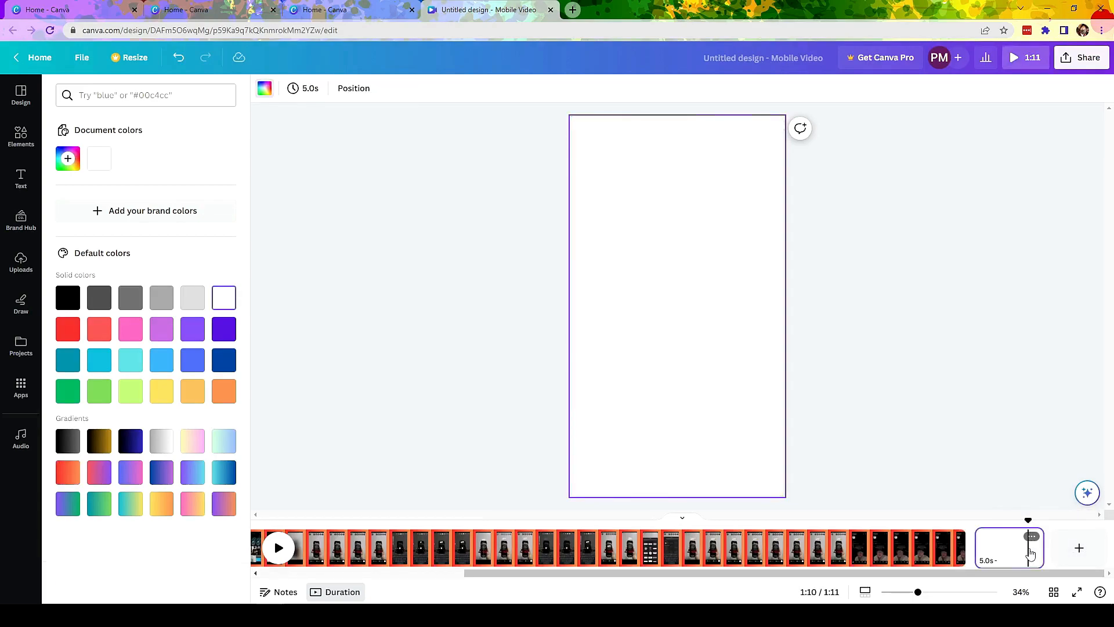
{"action": "left_click", "coordinate": [21, 263]}
{"action": "left_click_drag", "start_coordinate": [179, 239], "coordinate": [672, 277]}
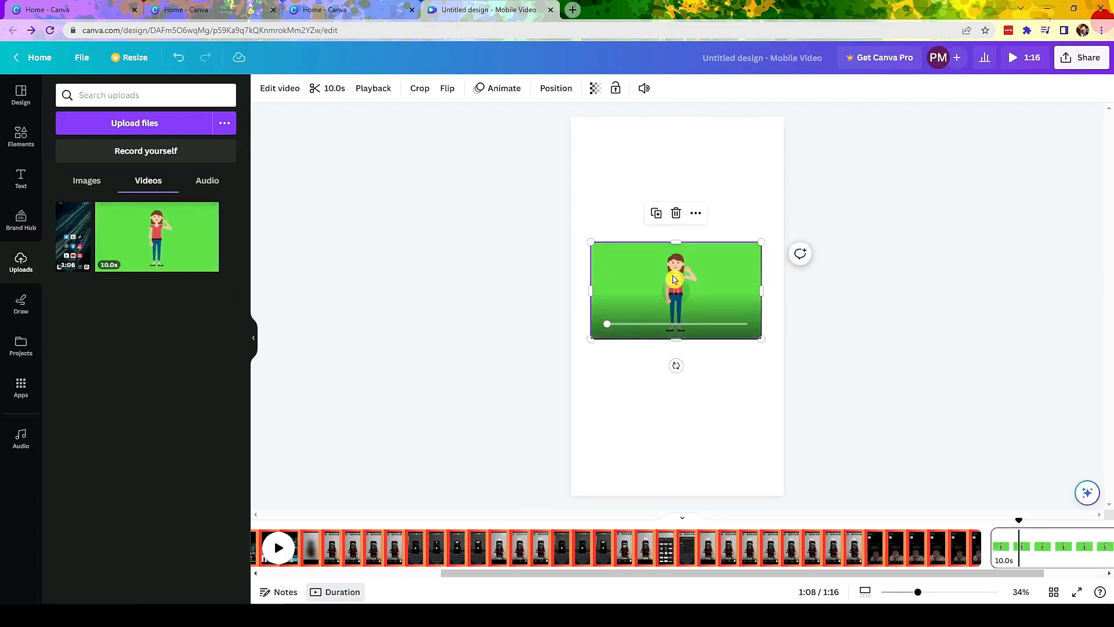
{"action": "left_click", "coordinate": [678, 291]}
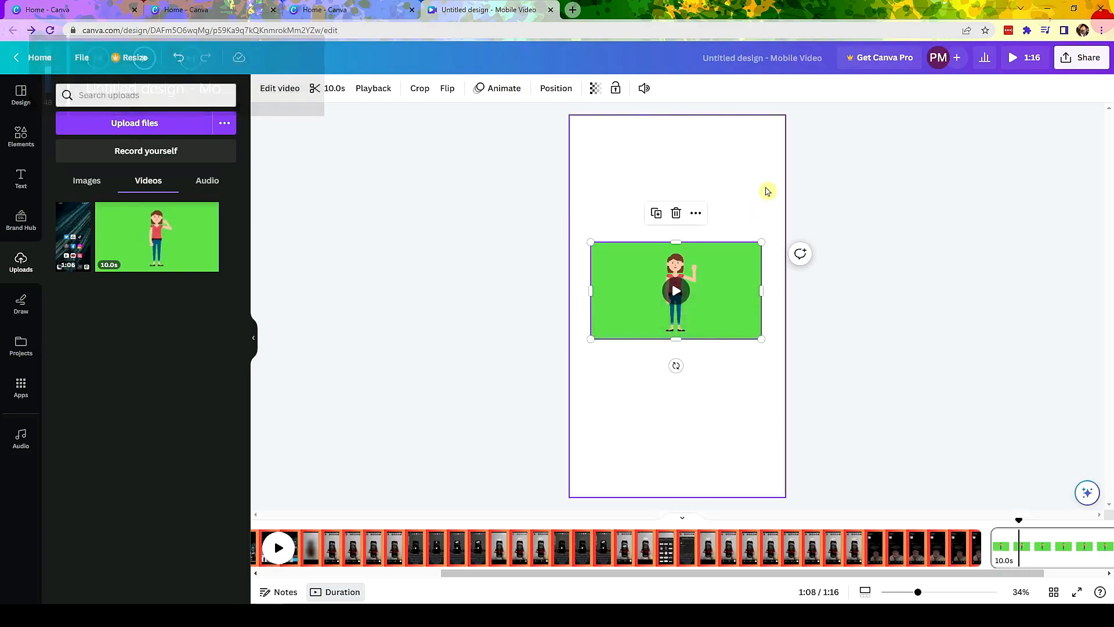
{"action": "right_click", "coordinate": [743, 290]}
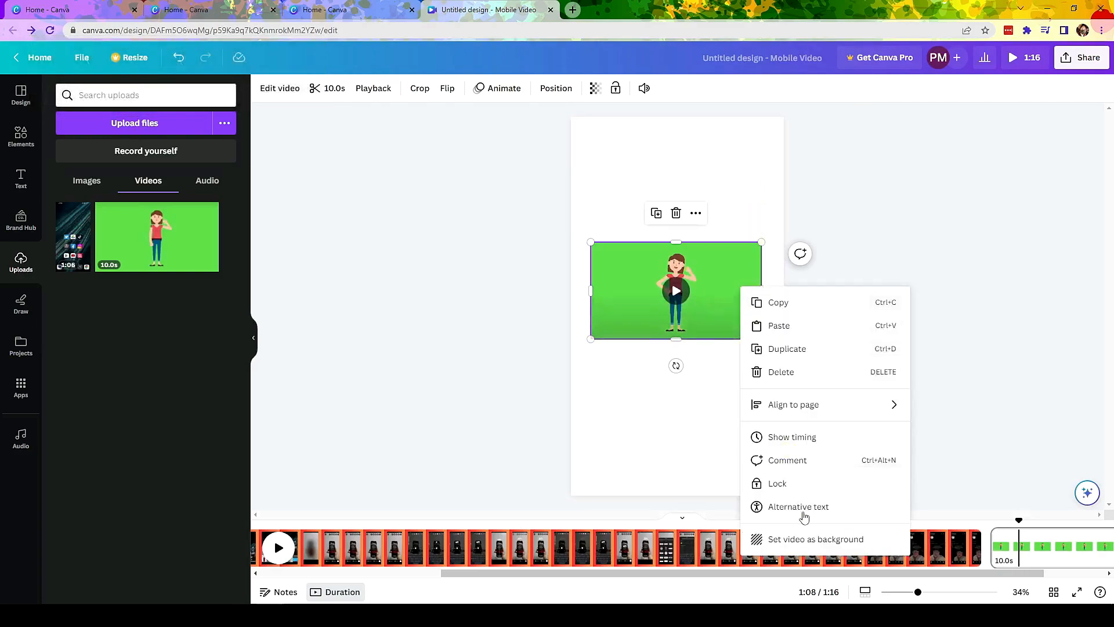
{"action": "left_click", "coordinate": [867, 548]}
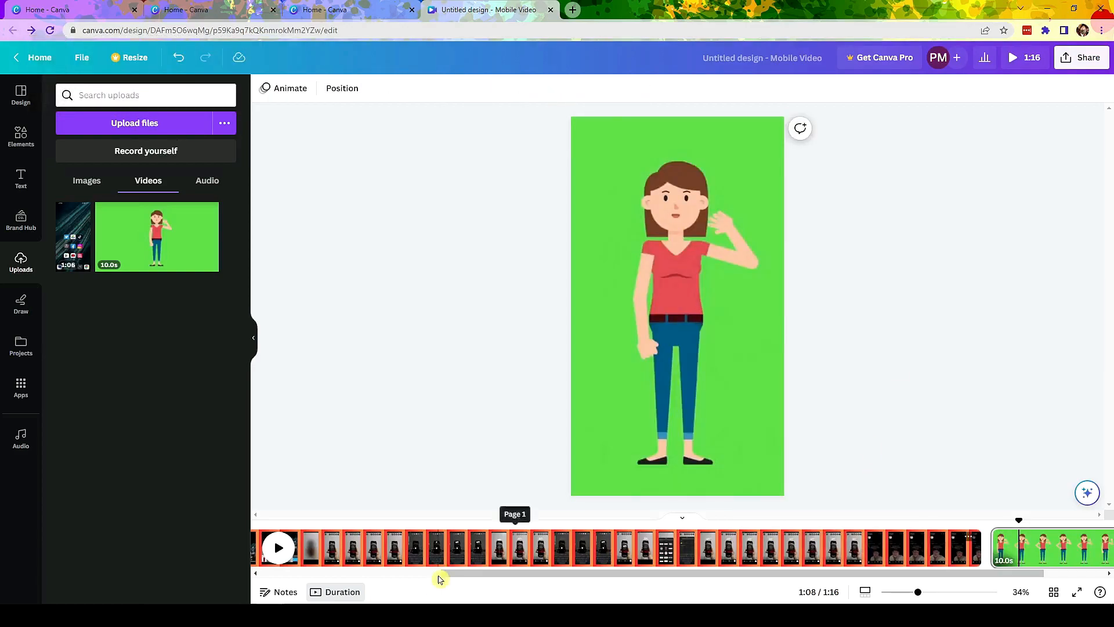
Add the Instagram story script to page 1's notes, from "Tap Instagram to open" through "Hope this helps and see you on the next video!"
{"action": "scroll", "coordinate": [442, 582], "scroll_direction": "left", "scroll_amount": 5}
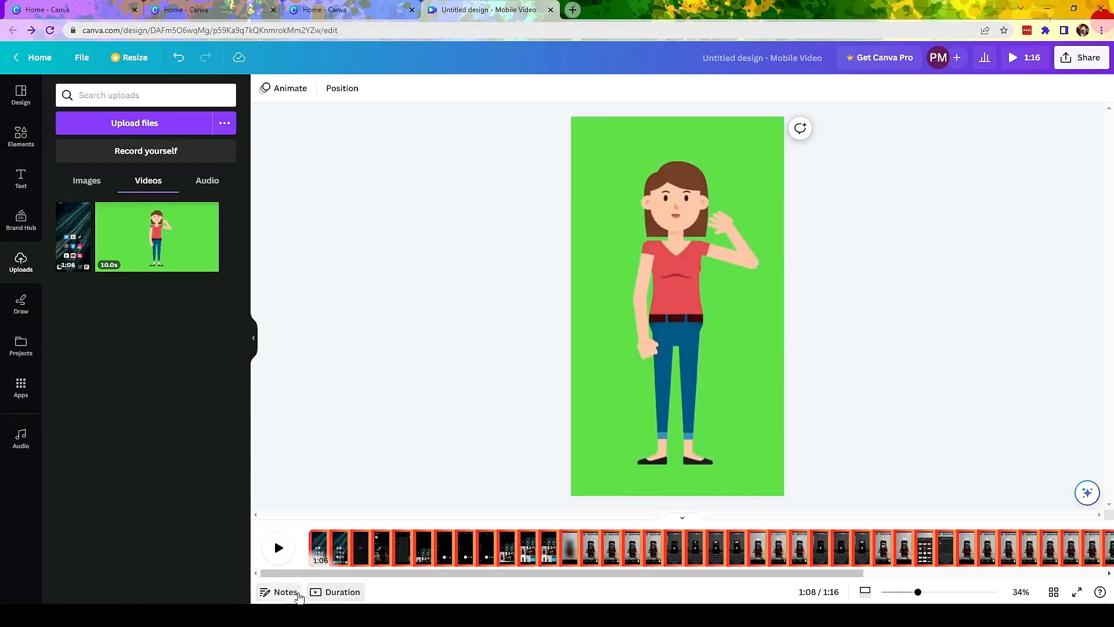
{"action": "left_click", "coordinate": [586, 566]}
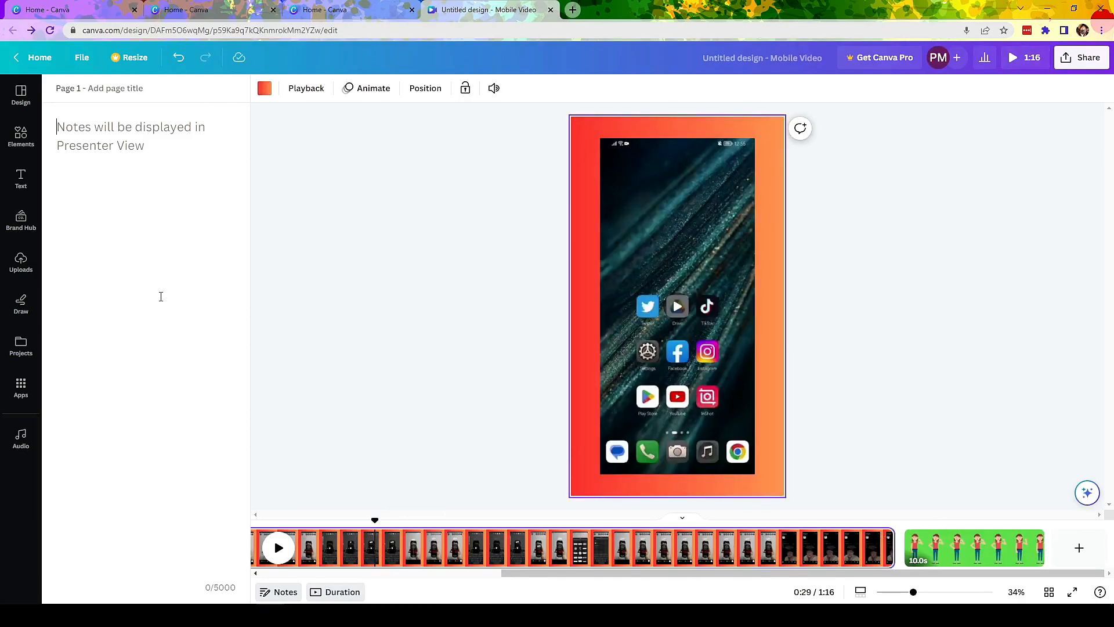
{"action": "type", "text": "Tap Instagram to open Slide to the right and choose camera On the bottom left corner of your screen, tap on the photo icon to open your gallery Choose the photo or video you want to post to your story You can add a text, format it, even add stickers or leave it as it is Once everything's good, just tap the your story button below to post!  And that's it! Hope this helps and see you on the next video!"}
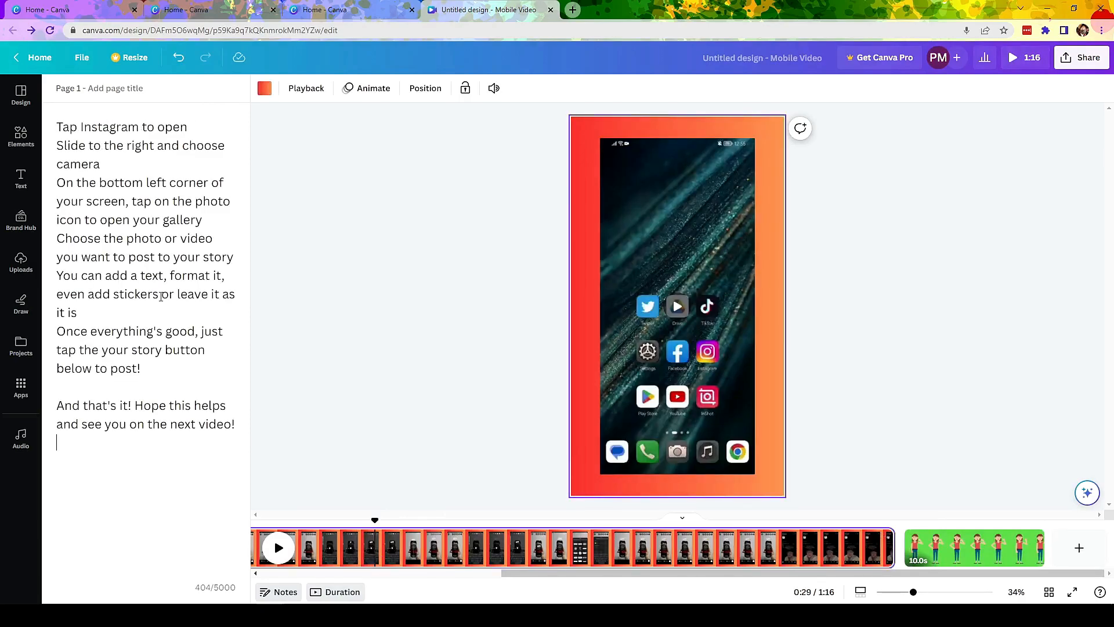
Start a Present and record session in the recording studio with no camera and the default Krisp microphone
{"action": "left_click", "coordinate": [1097, 63]}
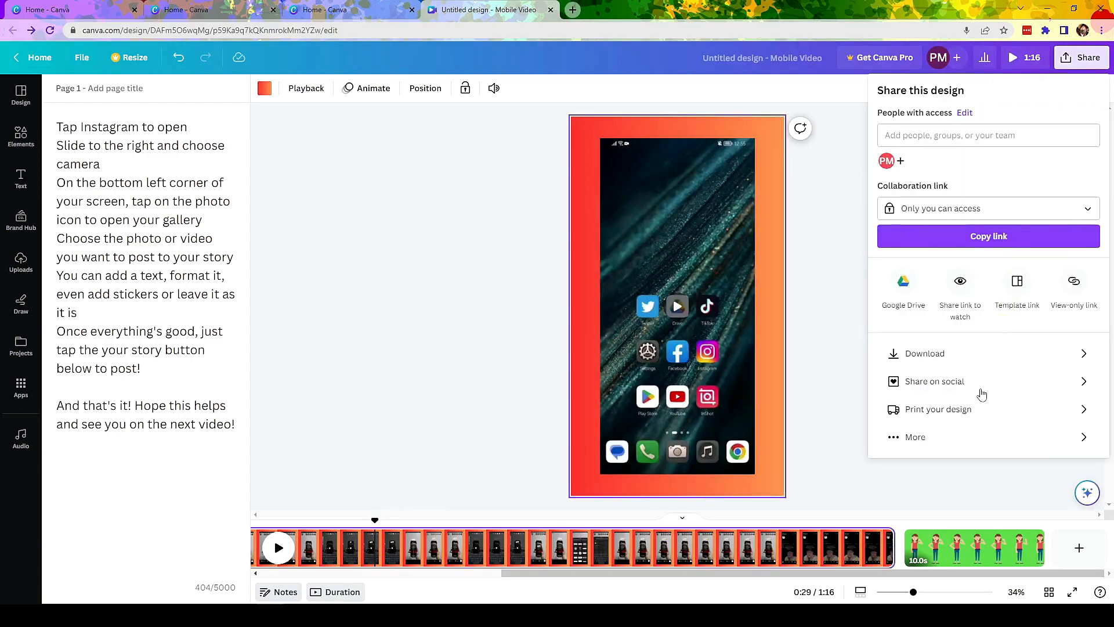
{"action": "left_click", "coordinate": [968, 438]}
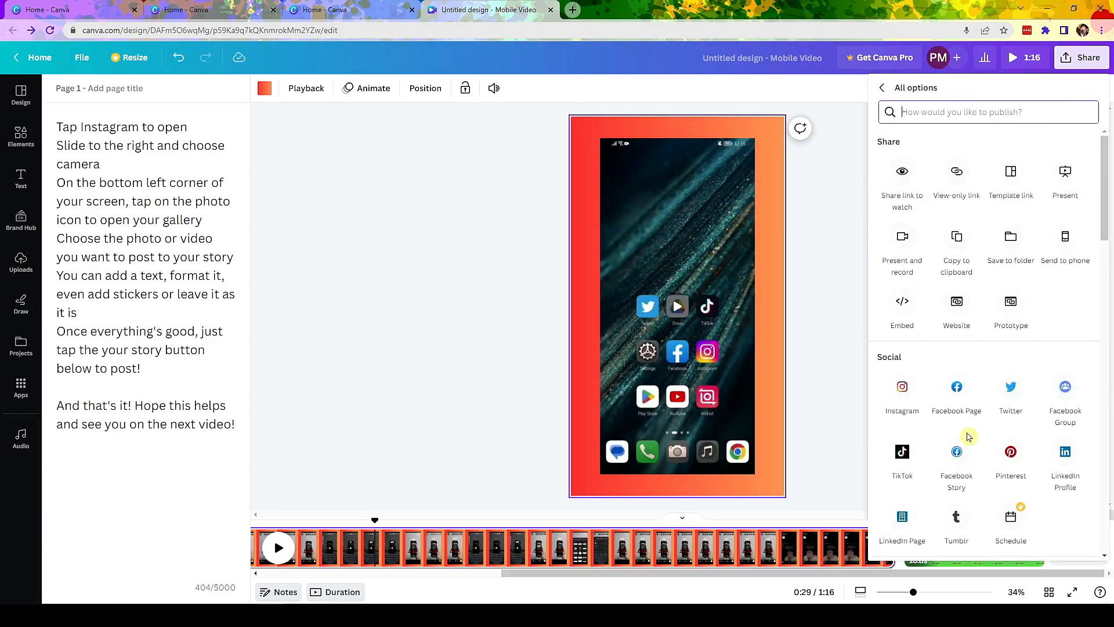
{"action": "left_click", "coordinate": [904, 237]}
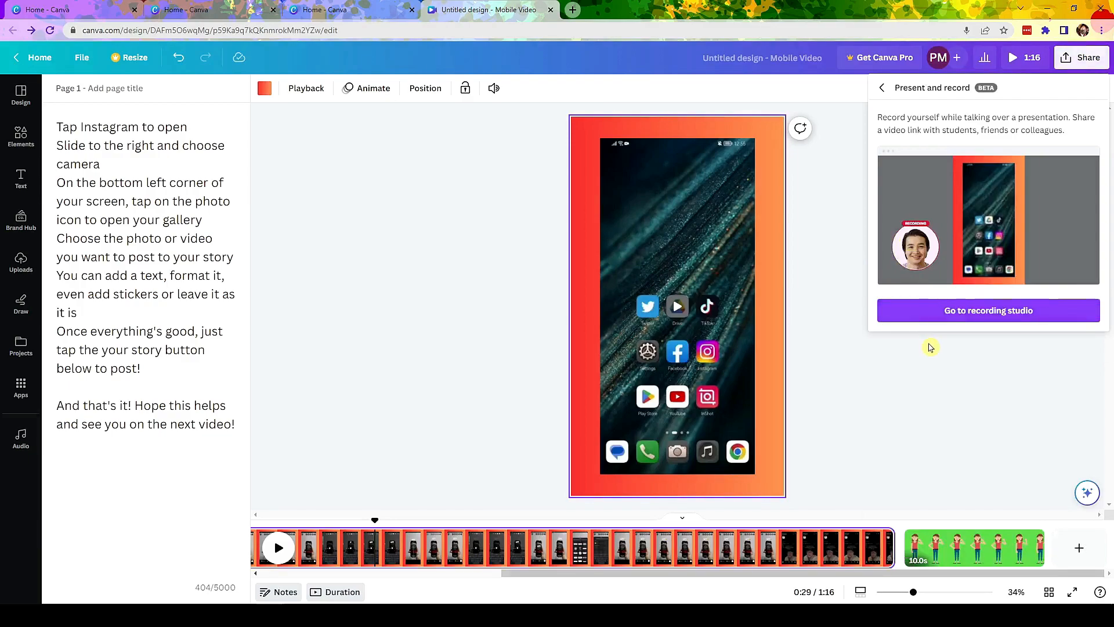
{"action": "left_click", "coordinate": [940, 314]}
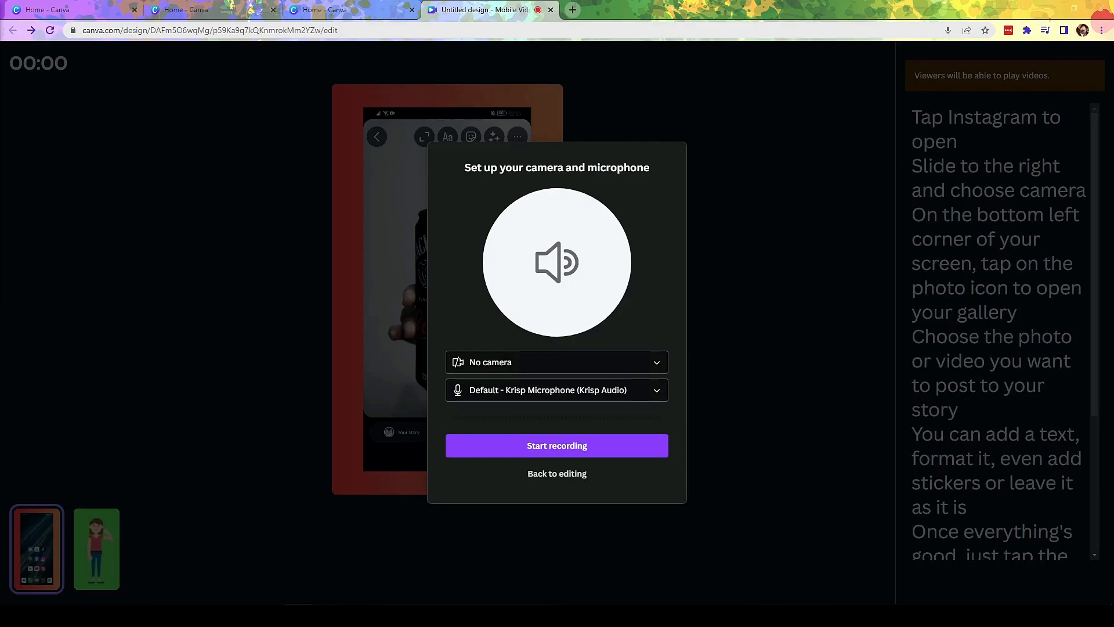
{"action": "left_click", "coordinate": [653, 453]}
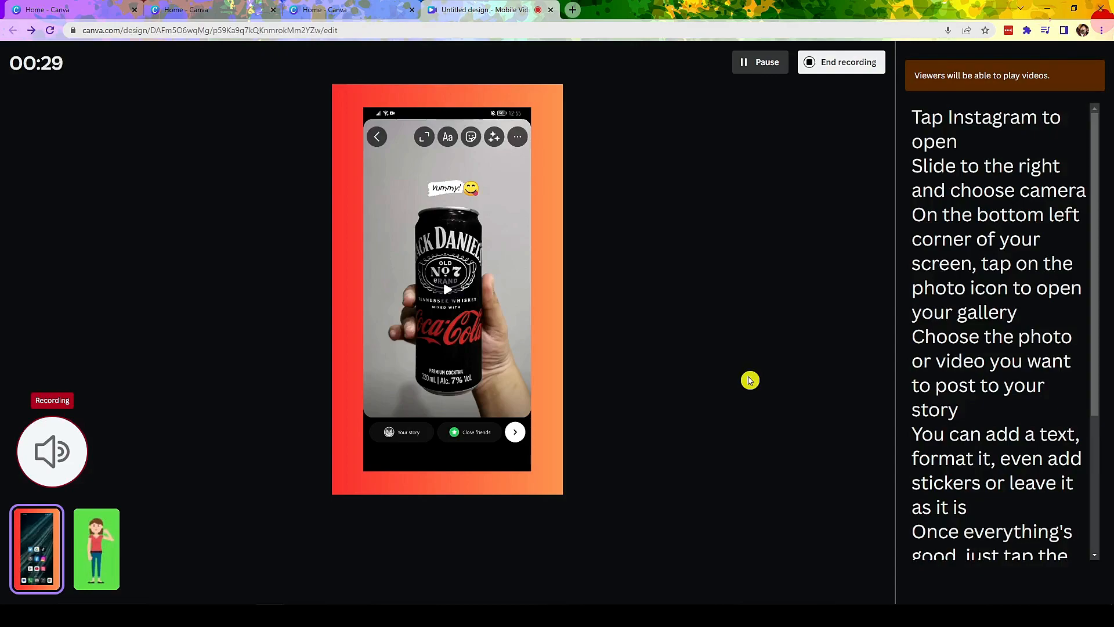
End the voice recording and save it, returning to the design editor
{"action": "left_click", "coordinate": [841, 65]}
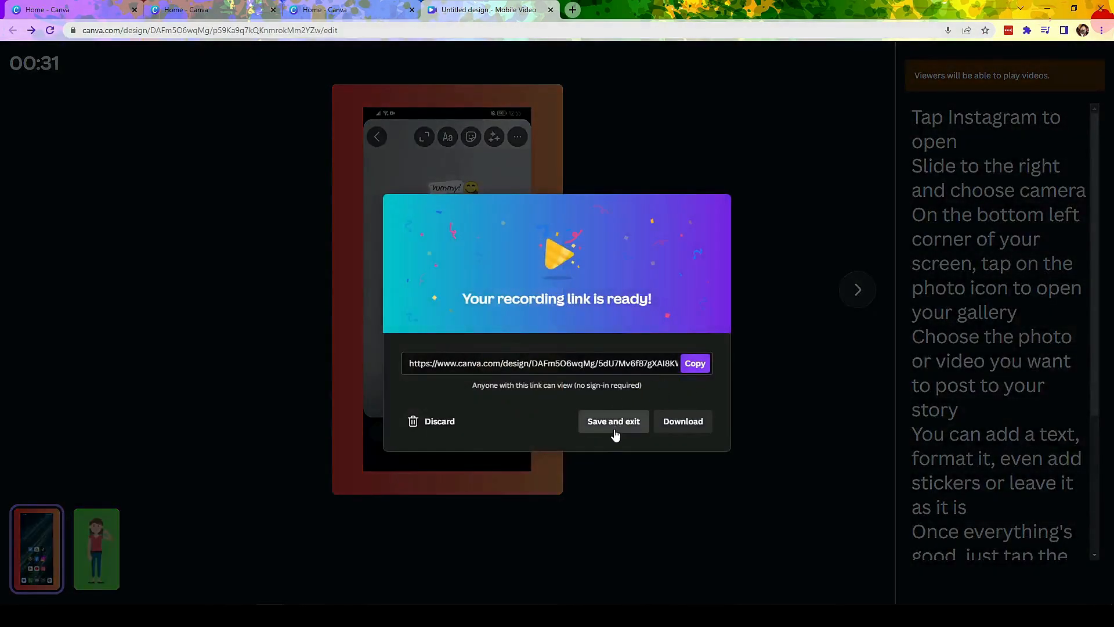
{"action": "key", "text": "XF86AudioLowerVolume"}
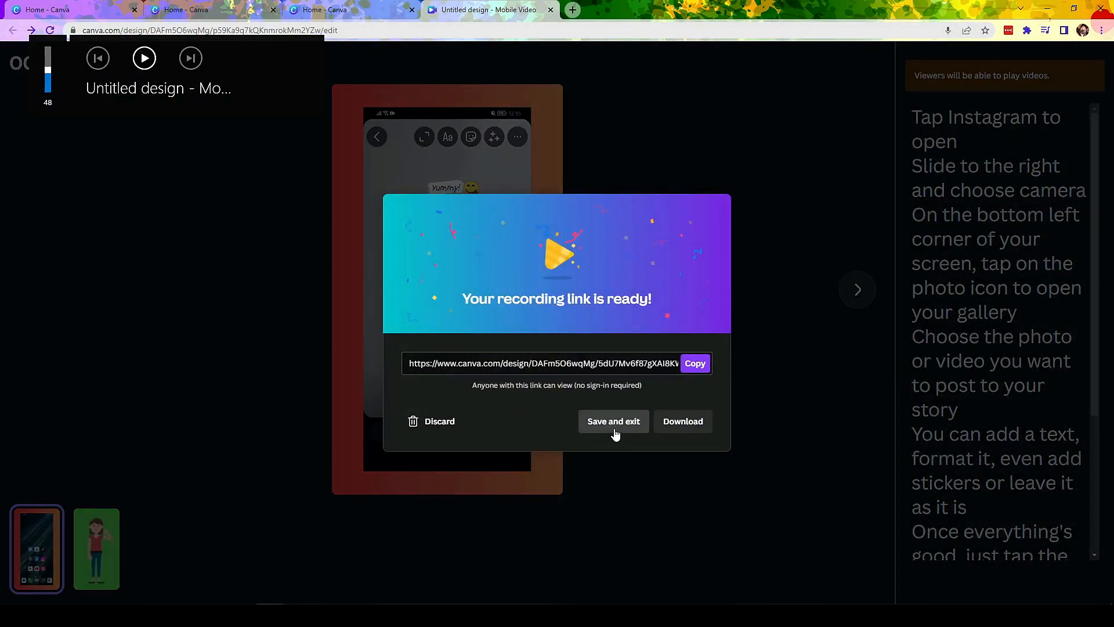
{"action": "left_click", "coordinate": [614, 422]}
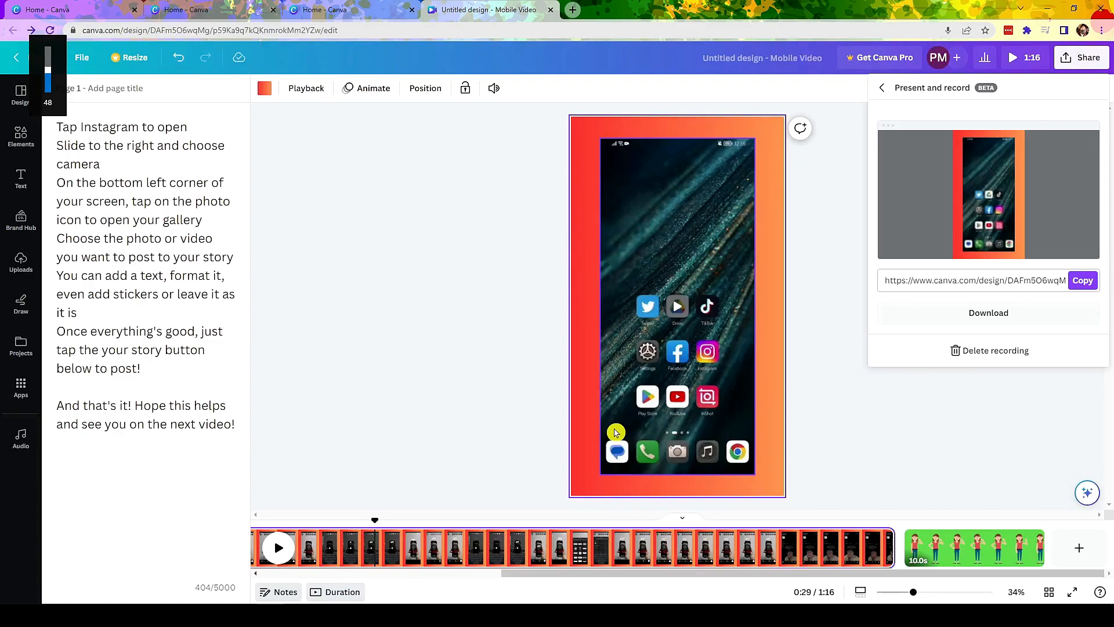
Add the uploaded audio "Recording Jun 26, 2023, 12:06 AM" to the timeline at the start of the first page
{"action": "left_click", "coordinate": [304, 301]}
{"action": "left_click", "coordinate": [21, 264]}
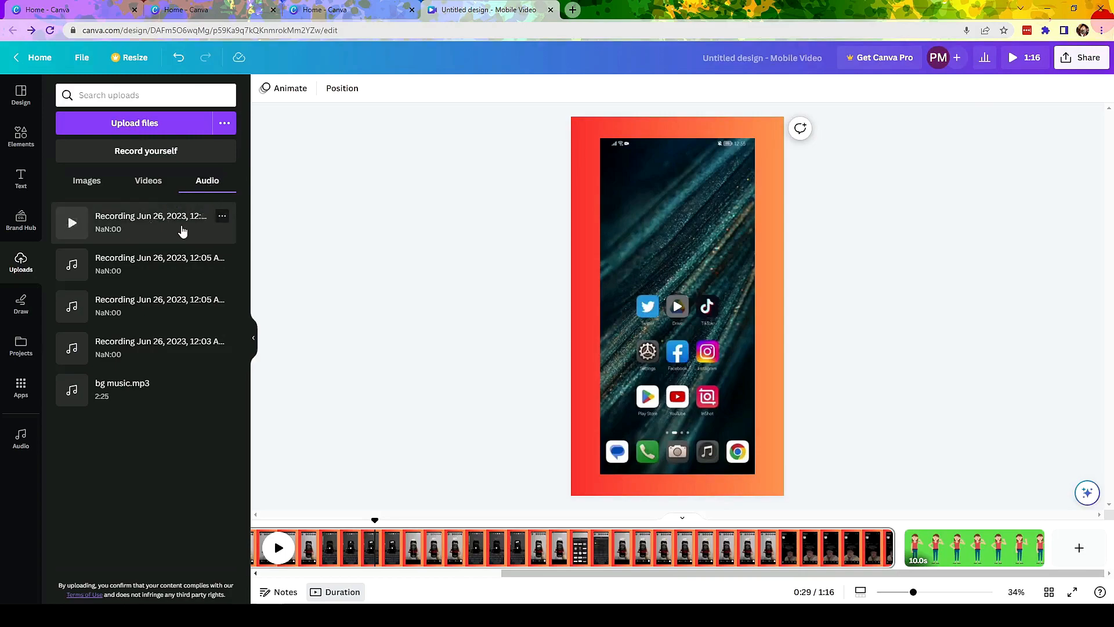
{"action": "left_click_drag", "start_coordinate": [503, 576], "coordinate": [259, 575]}
{"action": "left_click_drag", "start_coordinate": [721, 518], "coordinate": [308, 518]}
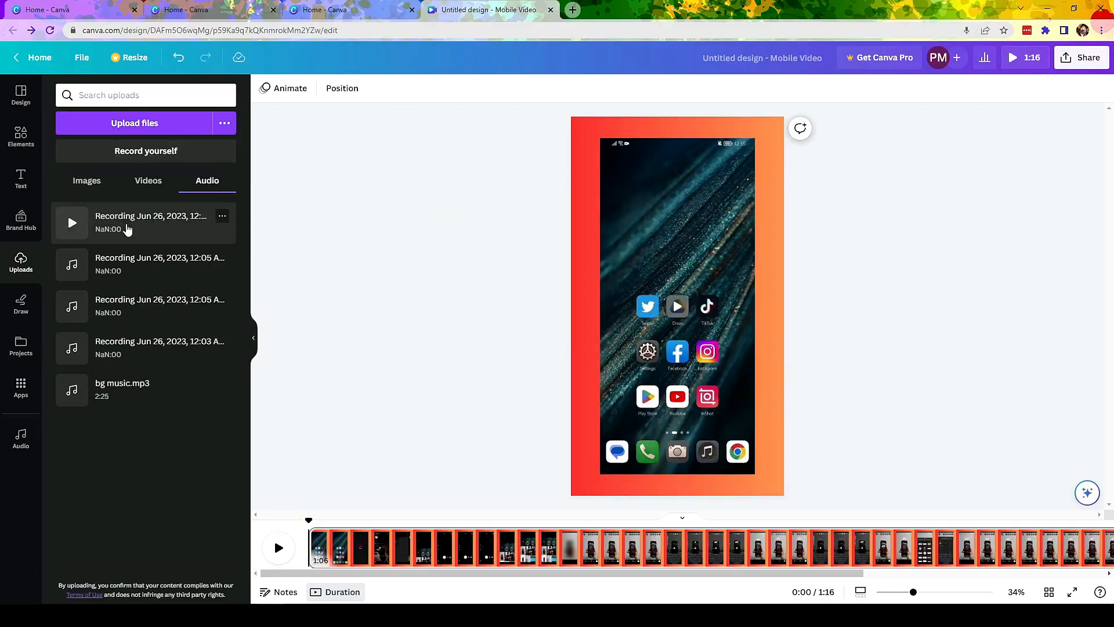
{"action": "left_click", "coordinate": [126, 226]}
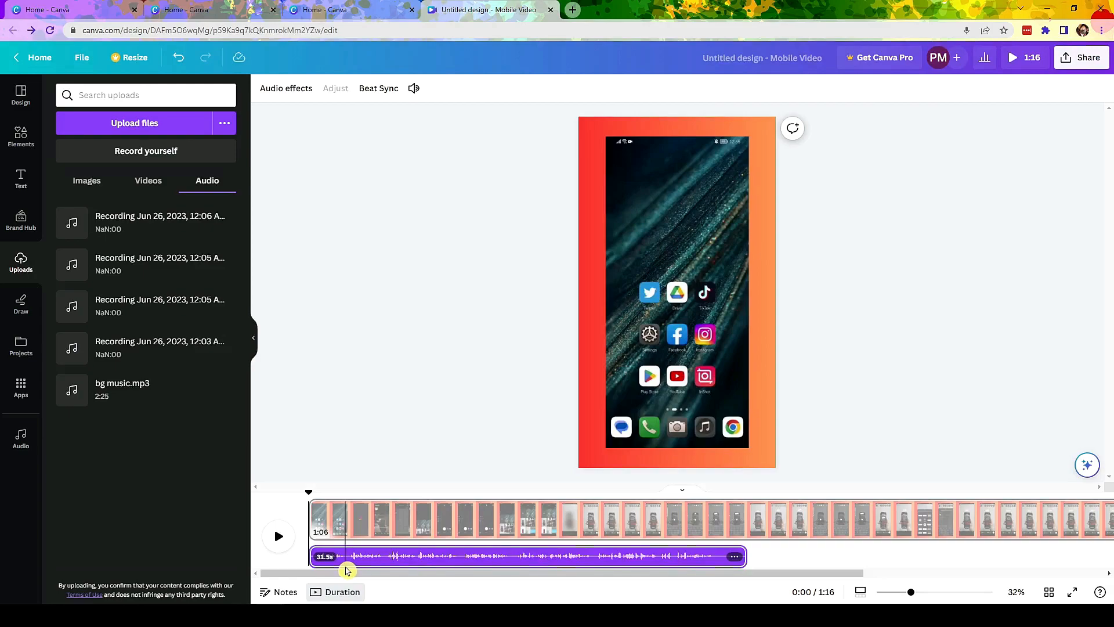
Split the voice-over track at 0:02
{"action": "left_click", "coordinate": [347, 570]}
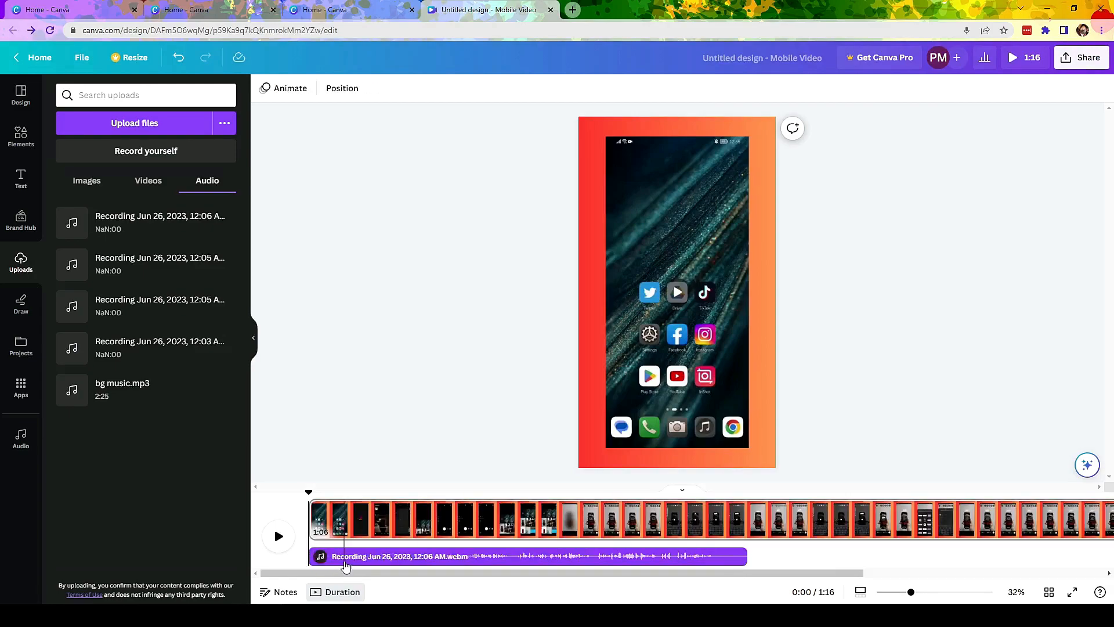
{"action": "left_click", "coordinate": [347, 562]}
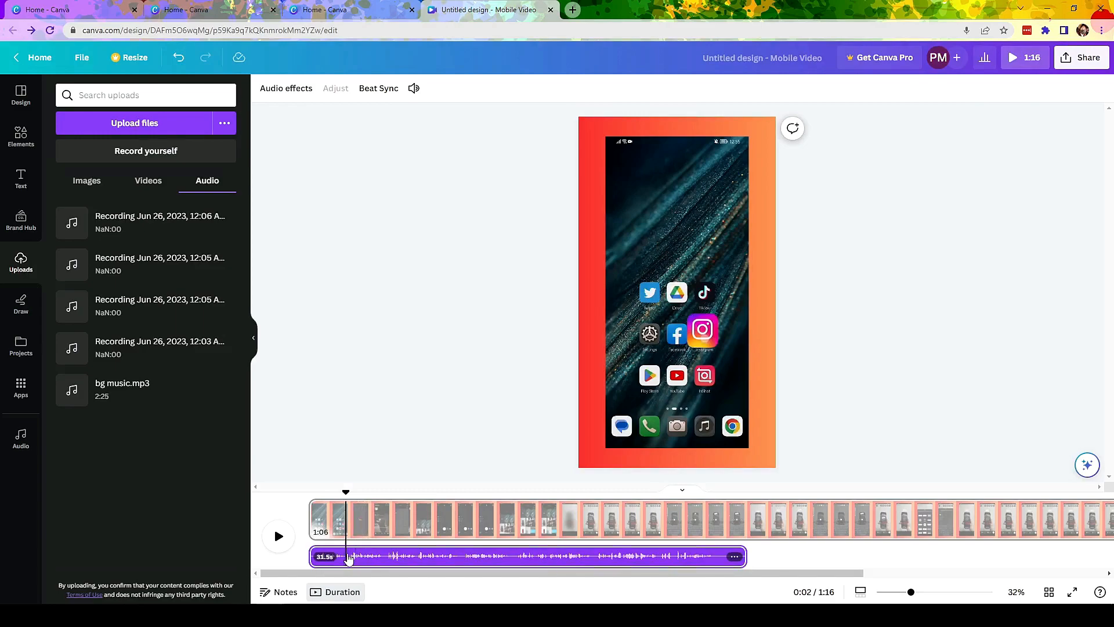
{"action": "right_click", "coordinate": [348, 559]}
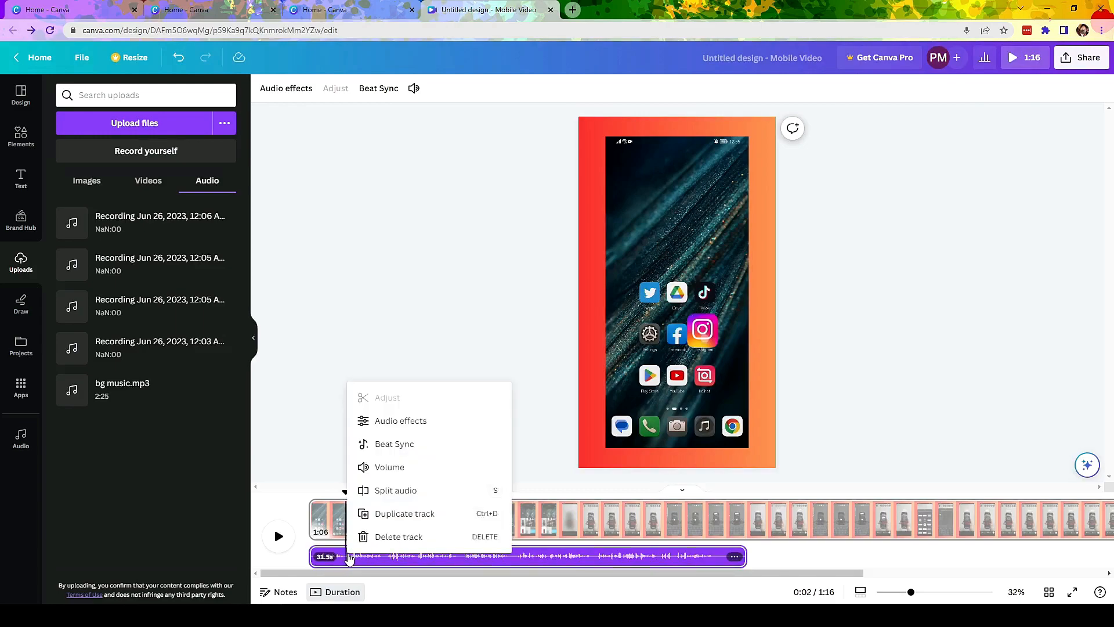
{"action": "left_click", "coordinate": [378, 491]}
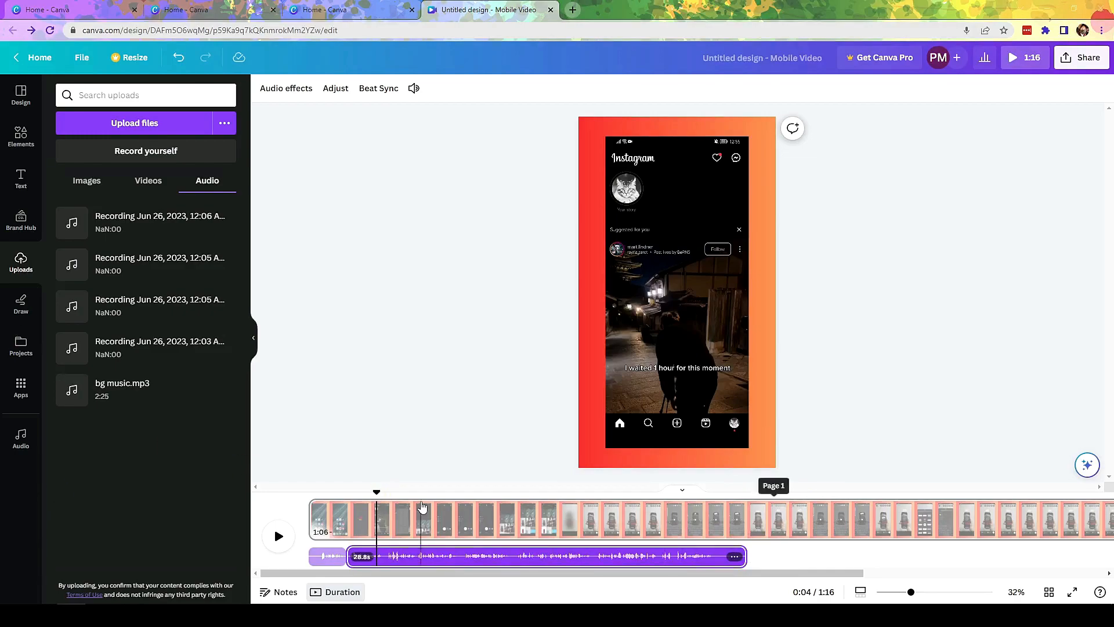
Play back the opening and trim a short bit off the end of the first voice-over segment
{"action": "left_click_drag", "start_coordinate": [377, 492], "coordinate": [295, 495]}
{"action": "key", "text": "space"}
{"action": "key", "text": "space"}
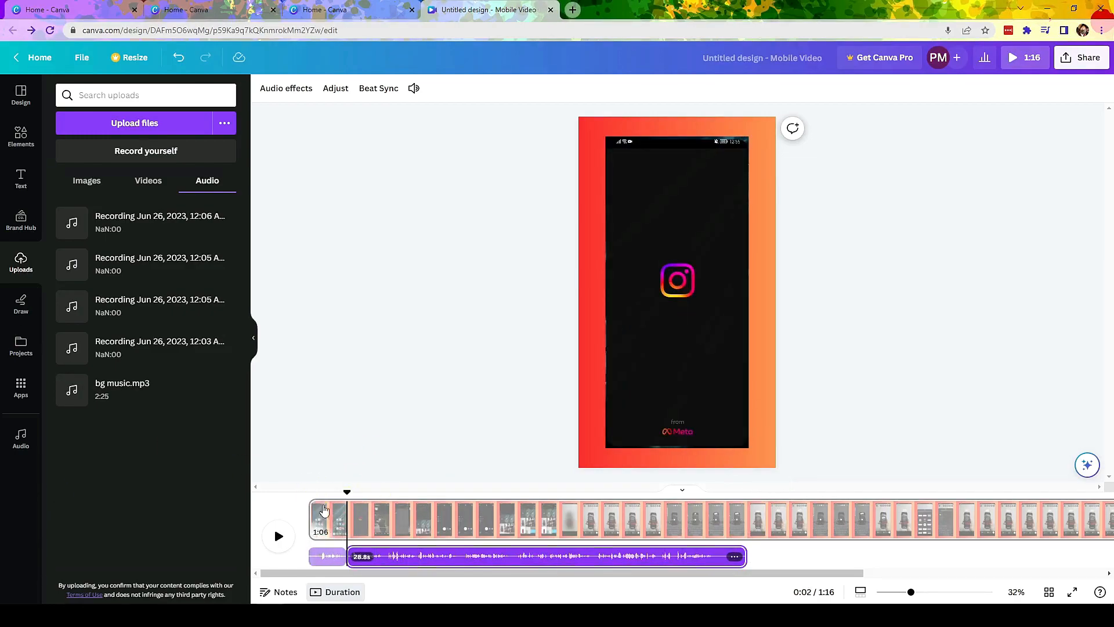
{"action": "left_click", "coordinate": [310, 495]}
{"action": "left_click", "coordinate": [322, 556]}
{"action": "right_click", "coordinate": [317, 558]}
{"action": "left_click", "coordinate": [361, 501]}
{"action": "right_click", "coordinate": [313, 559]}
{"action": "left_click", "coordinate": [363, 472]}
Move the long second voice-over segment to start at 0:05 and play it against the clip
{"action": "left_click_drag", "start_coordinate": [334, 560], "coordinate": [418, 556]}
{"action": "key", "text": "space"}
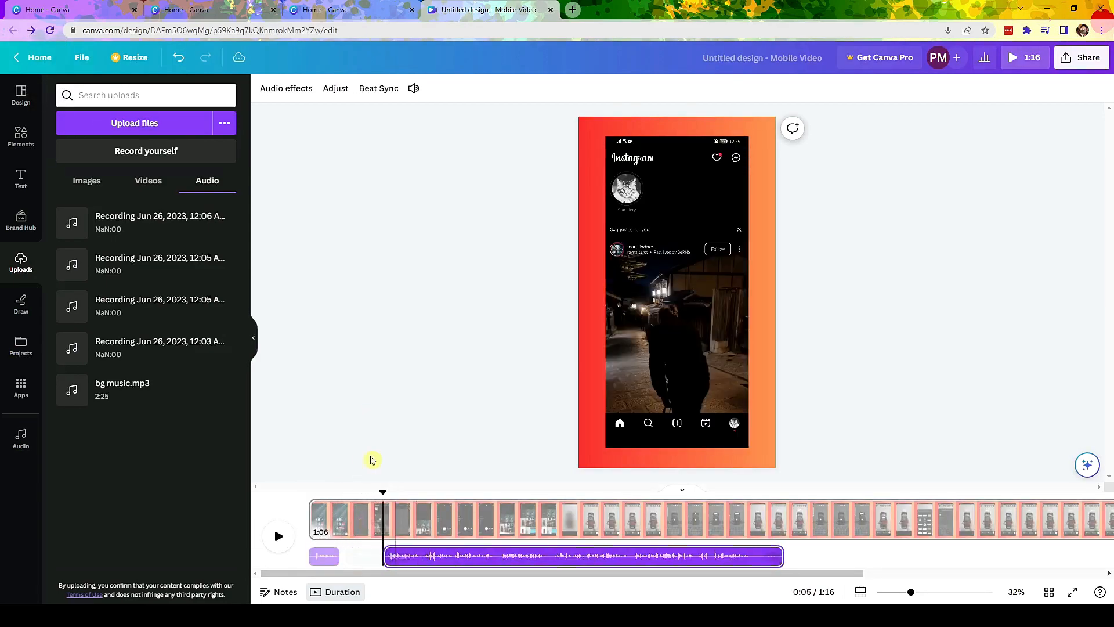
{"action": "key", "text": "space"}
{"action": "key", "text": "space"}
{"action": "key", "text": "space"}
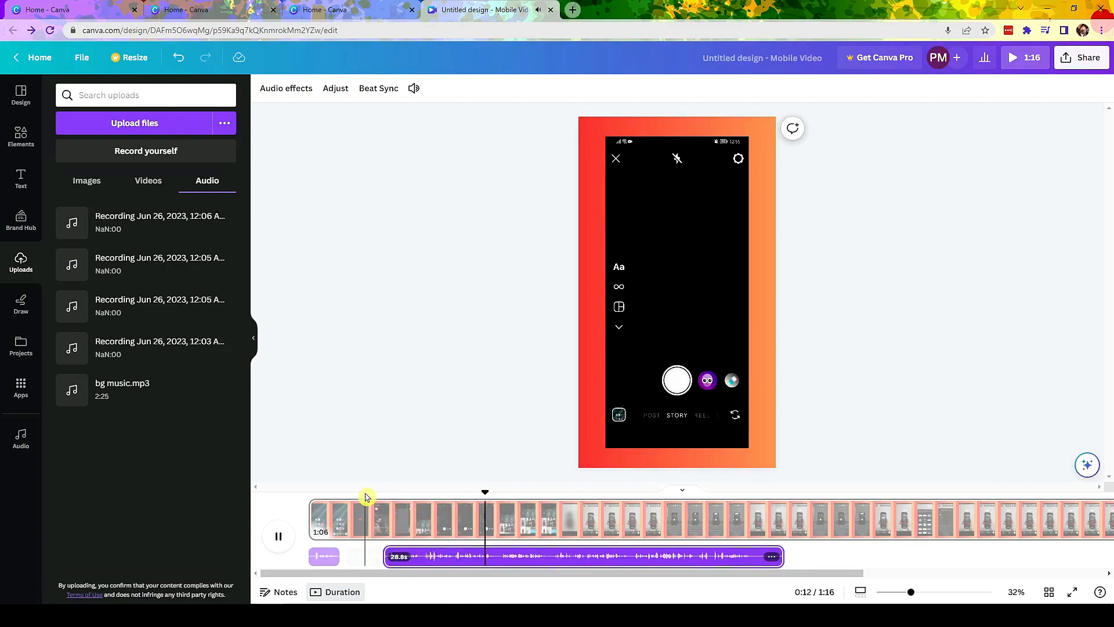
{"action": "key", "text": "space"}
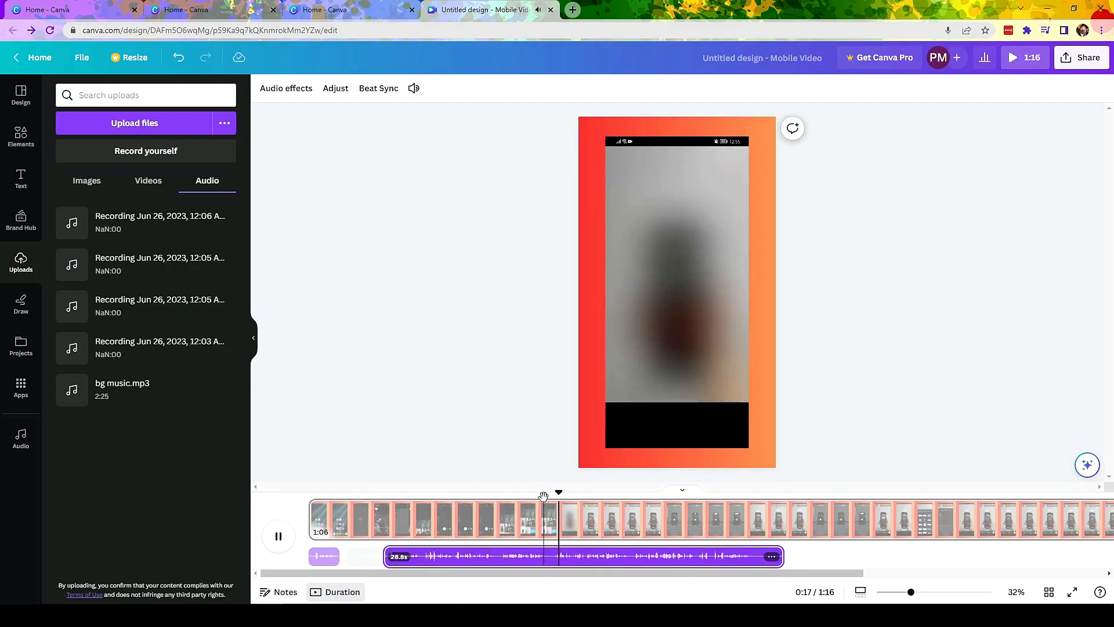
Split the second voice-over segment at 0:18 and move its latter part well along the timeline, leaving a gap
{"action": "left_click_drag", "start_coordinate": [573, 499], "coordinate": [572, 500]}
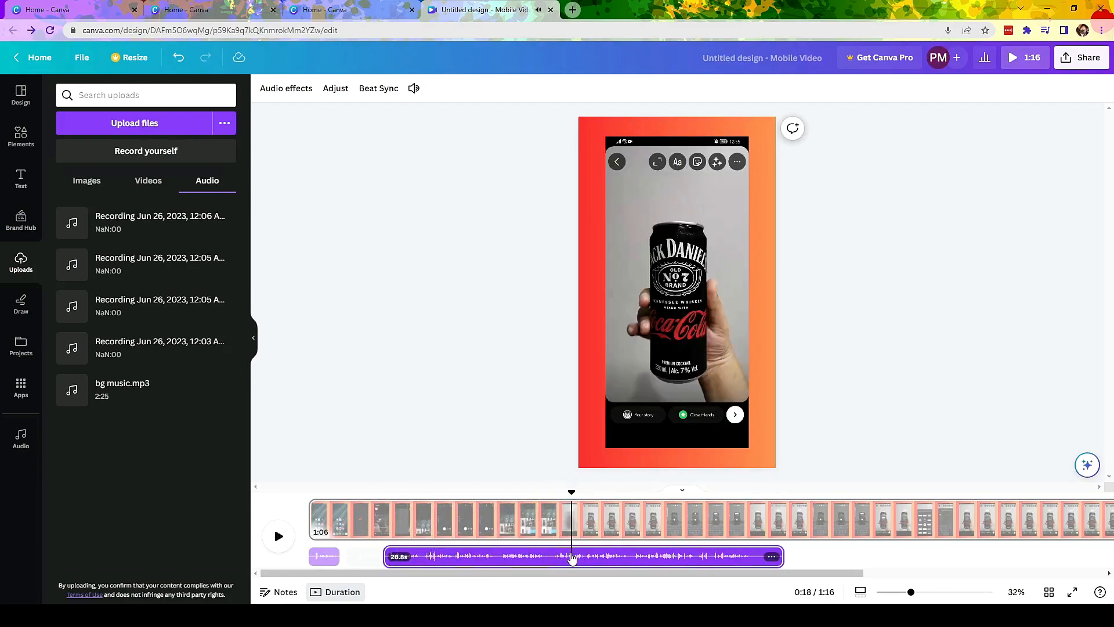
{"action": "right_click", "coordinate": [573, 559]}
{"action": "left_click", "coordinate": [601, 541]}
{"action": "left_click_drag", "start_coordinate": [600, 561], "coordinate": [793, 560]}
Split page 1 where the second voice-over segment ends
{"action": "left_click", "coordinate": [574, 505]}
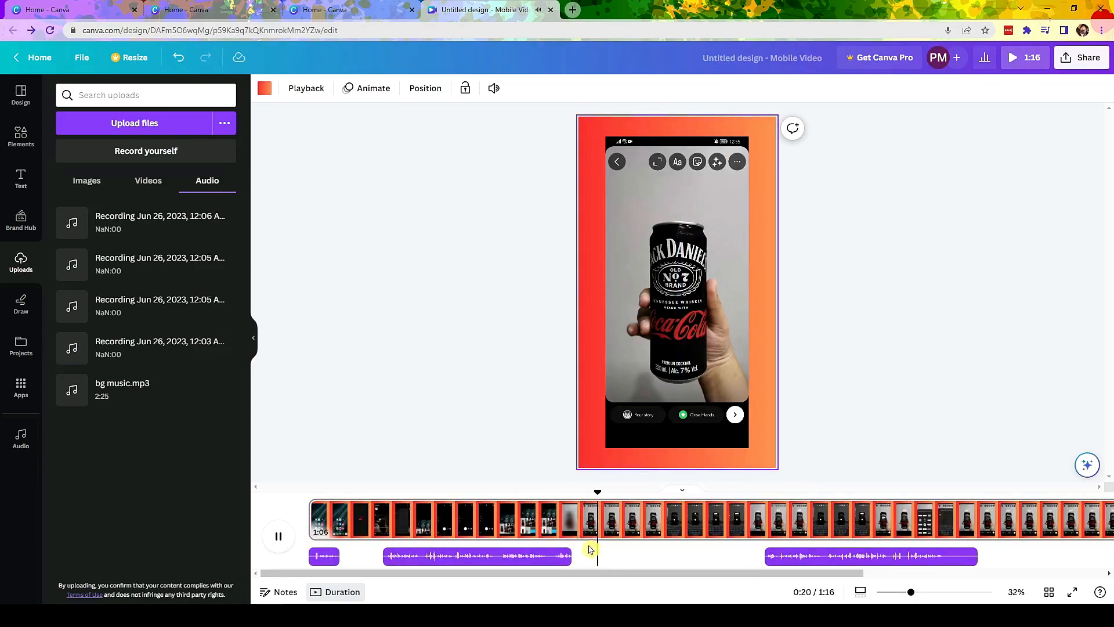
{"action": "right_click", "coordinate": [576, 529]}
{"action": "left_click", "coordinate": [622, 475]}
Split page 2 at 0:24 and delete the part before the split
{"action": "left_click", "coordinate": [279, 536]}
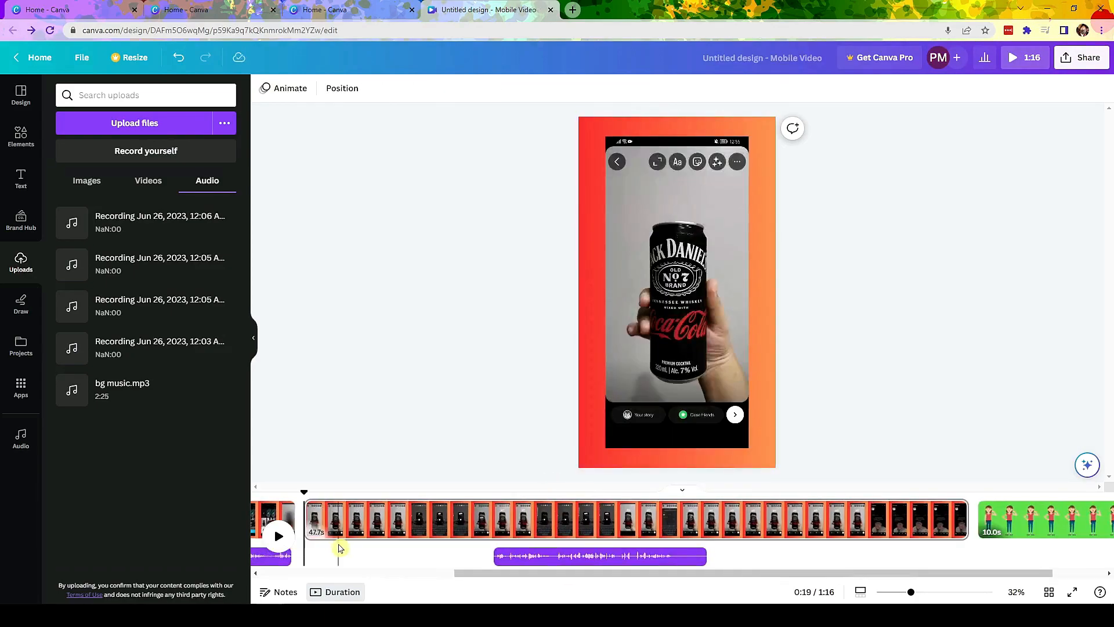
{"action": "left_click_drag", "start_coordinate": [390, 498], "coordinate": [385, 498]}
{"action": "right_click", "coordinate": [357, 525]}
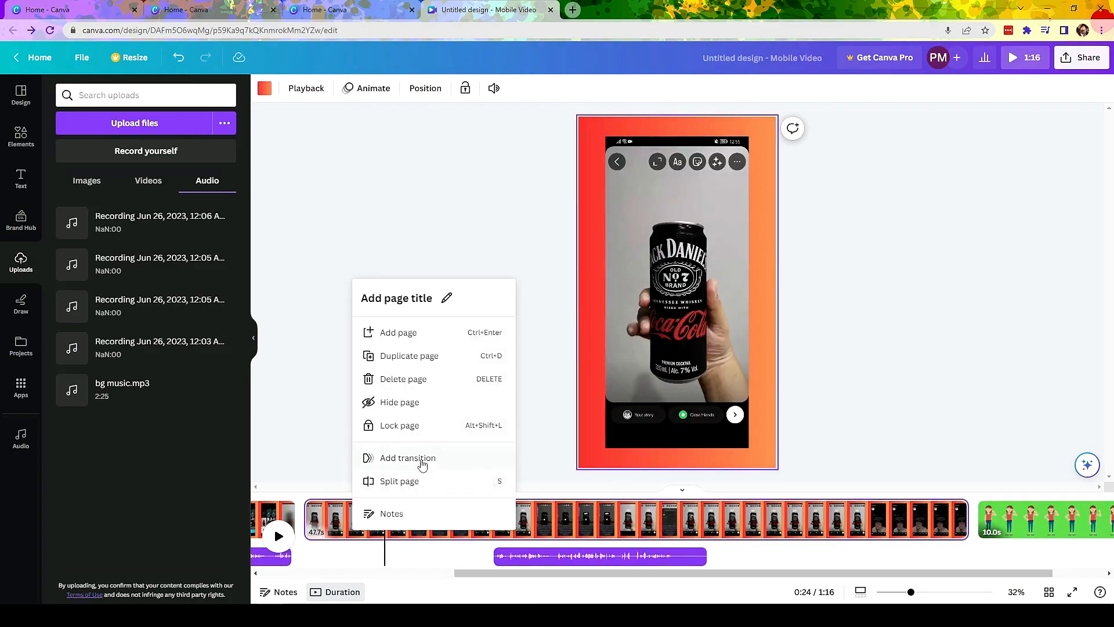
{"action": "left_click", "coordinate": [411, 480]}
{"action": "left_click", "coordinate": [363, 527]}
{"action": "key", "text": "Delete"}
Play page 2 and align the last voice-over segment with the text-adding section of the clip
{"action": "scroll", "coordinate": [396, 532], "scroll_direction": "left", "scroll_amount": 2}
{"action": "left_click", "coordinate": [408, 507]}
{"action": "left_click", "coordinate": [279, 536]}
{"action": "left_click_drag", "start_coordinate": [432, 572], "coordinate": [546, 559]}
{"action": "key", "text": "space"}
{"action": "left_click_drag", "start_coordinate": [547, 574], "coordinate": [569, 576]}
{"action": "key", "text": "space"}
{"action": "left_click", "coordinate": [528, 520]}
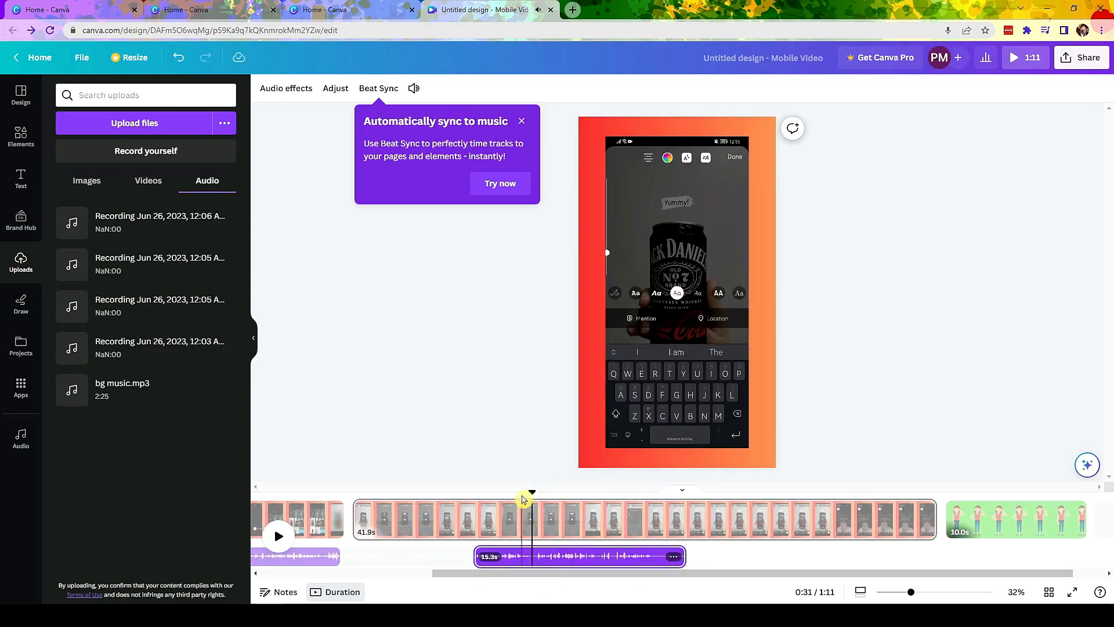
{"action": "right_click", "coordinate": [529, 515]}
{"action": "left_click", "coordinate": [556, 474]}
{"action": "key", "text": "ctrl+z"}
Split the last voice-over segment at 0:31 and move its second part toward the end of page 2
{"action": "left_click", "coordinate": [530, 494]}
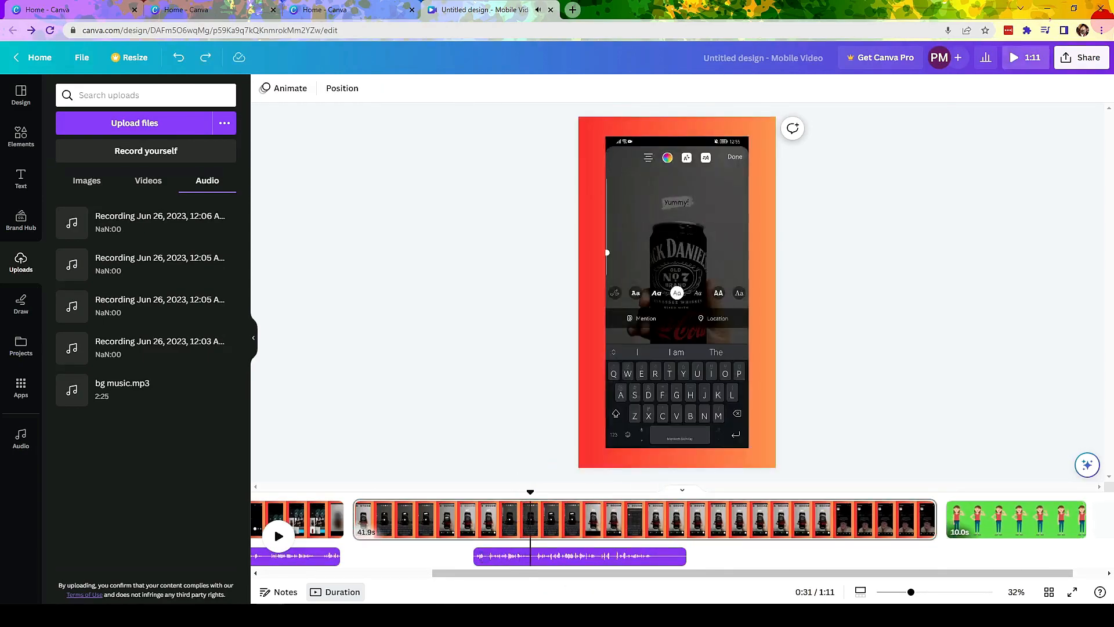
{"action": "right_click", "coordinate": [532, 555]}
{"action": "left_click", "coordinate": [574, 492]}
{"action": "left_click", "coordinate": [574, 558]}
{"action": "left_click_drag", "start_coordinate": [577, 560], "coordinate": [836, 560]}
Play the sticker section of page 2 and move the last voice-over audio further along the timeline
{"action": "left_click", "coordinate": [505, 492]}
{"action": "left_click", "coordinate": [477, 458]}
{"action": "key", "text": "space"}
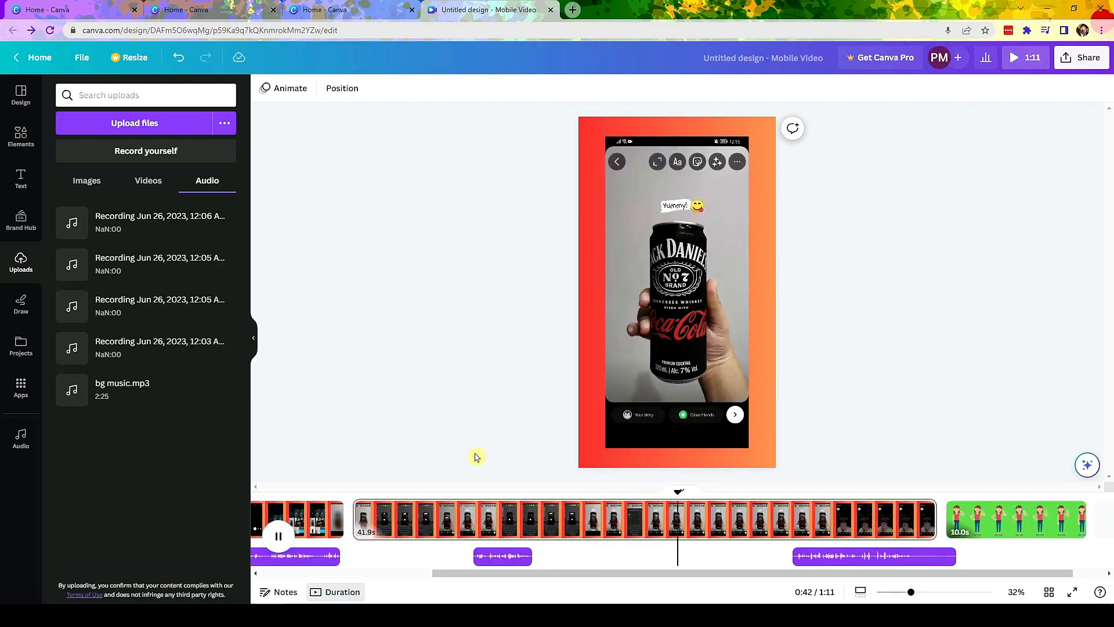
{"action": "left_click", "coordinate": [677, 495]}
{"action": "left_click", "coordinate": [631, 497]}
{"action": "key", "text": "space"}
{"action": "left_click_drag", "start_coordinate": [823, 558], "coordinate": [989, 563]}
{"action": "key", "text": "space"}
Split the voice-over segment that accompanies the finished "Yummy!" story photo and play it back
{"action": "right_click", "coordinate": [696, 557]}
{"action": "left_click", "coordinate": [738, 493]}
{"action": "left_click", "coordinate": [683, 495]}
{"action": "key", "text": "space"}
{"action": "key", "text": "space"}
Split page 2 at two points near the finished story photo and delete the section between them
{"action": "right_click", "coordinate": [696, 518]}
{"action": "left_click", "coordinate": [739, 479]}
{"action": "left_click", "coordinate": [775, 495]}
{"action": "right_click", "coordinate": [767, 518]}
{"action": "left_click", "coordinate": [811, 479]}
{"action": "left_click", "coordinate": [736, 518]}
{"action": "key", "text": "Delete"}
Split page 3 after its first 2.3 seconds, try deleting the remainder, and undo that deletion
{"action": "left_click", "coordinate": [727, 519]}
{"action": "key", "text": "space"}
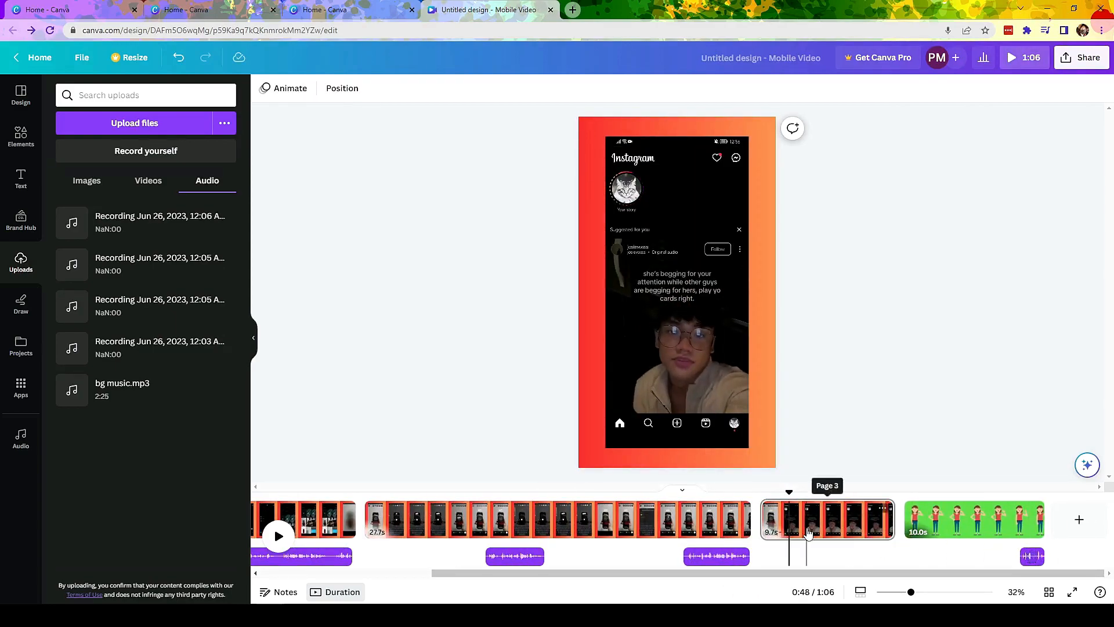
{"action": "left_click", "coordinate": [766, 493]}
{"action": "left_click_drag", "start_coordinate": [766, 493], "coordinate": [794, 493]}
{"action": "right_click", "coordinate": [794, 521]}
{"action": "left_click", "coordinate": [868, 476]}
{"action": "key", "text": "Delete"}
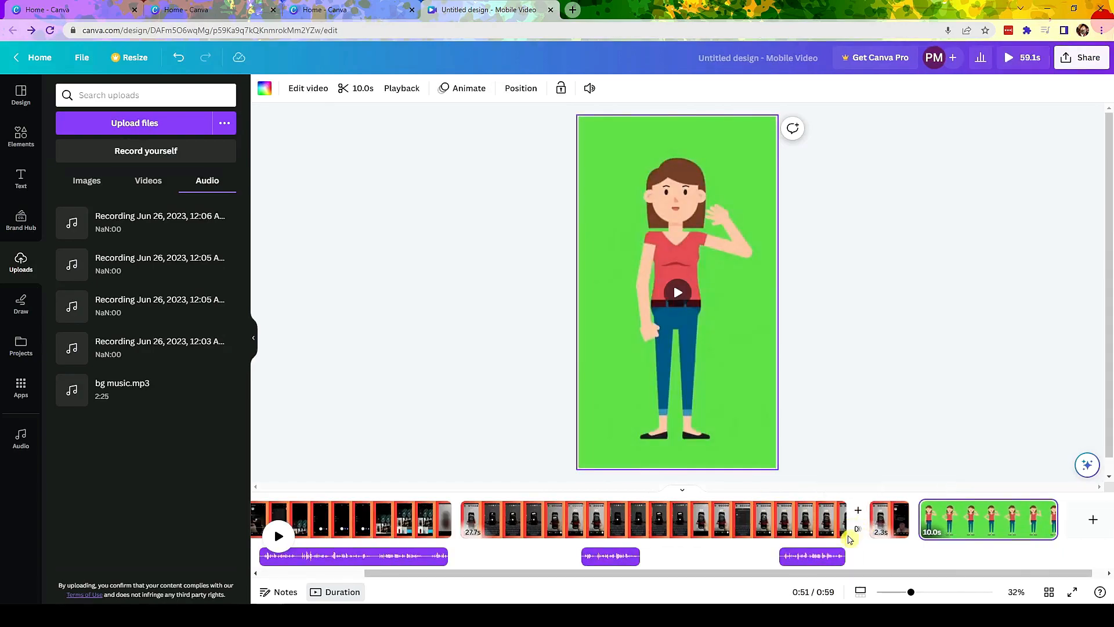
{"action": "key", "text": "ctrl+z"}
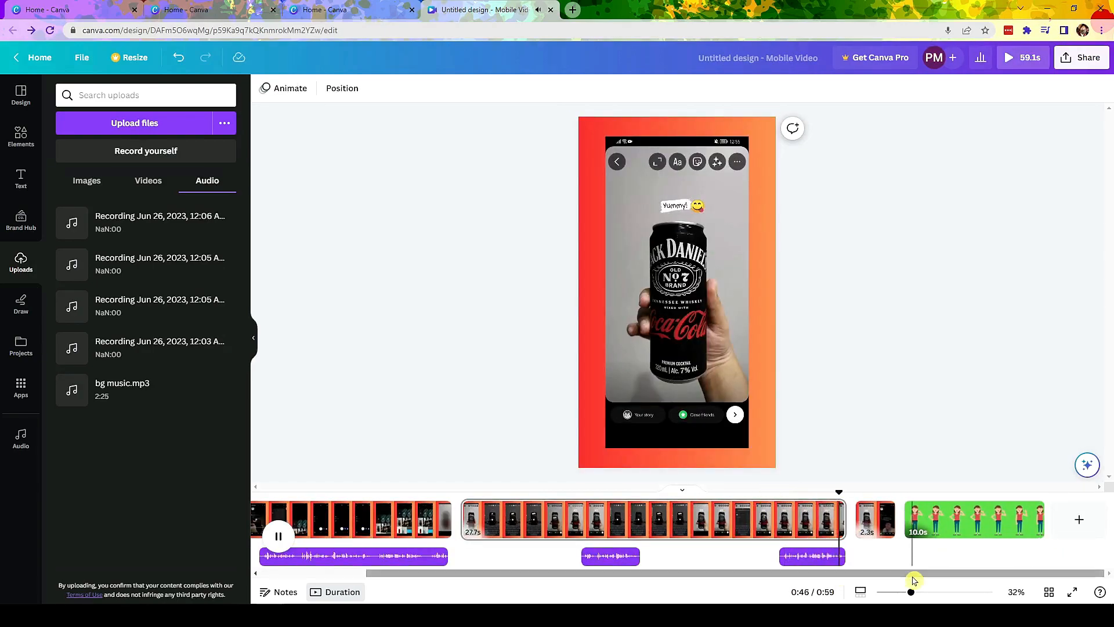
Move the last voice-over segment to the start of page 3 at 0:46 and play it
{"action": "left_click_drag", "start_coordinate": [913, 579], "coordinate": [800, 560]}
{"action": "left_click", "coordinate": [769, 514]}
{"action": "left_click", "coordinate": [763, 518]}
{"action": "key", "text": "space"}
{"action": "key", "text": "space"}
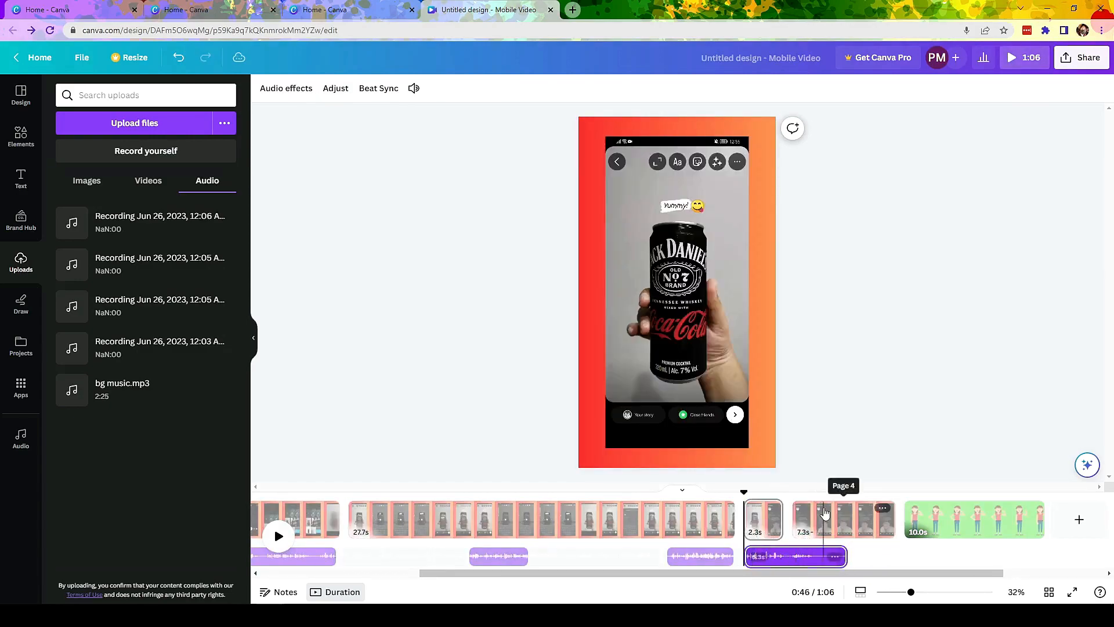
Delete the 7.3-second page 4 and play the remaining clip into the green-screen page
{"action": "left_click", "coordinate": [821, 522]}
{"action": "key", "text": "Delete"}
{"action": "left_click", "coordinate": [859, 502]}
{"action": "key", "text": "space"}
{"action": "key", "text": "space"}
{"action": "left_click", "coordinate": [824, 581]}
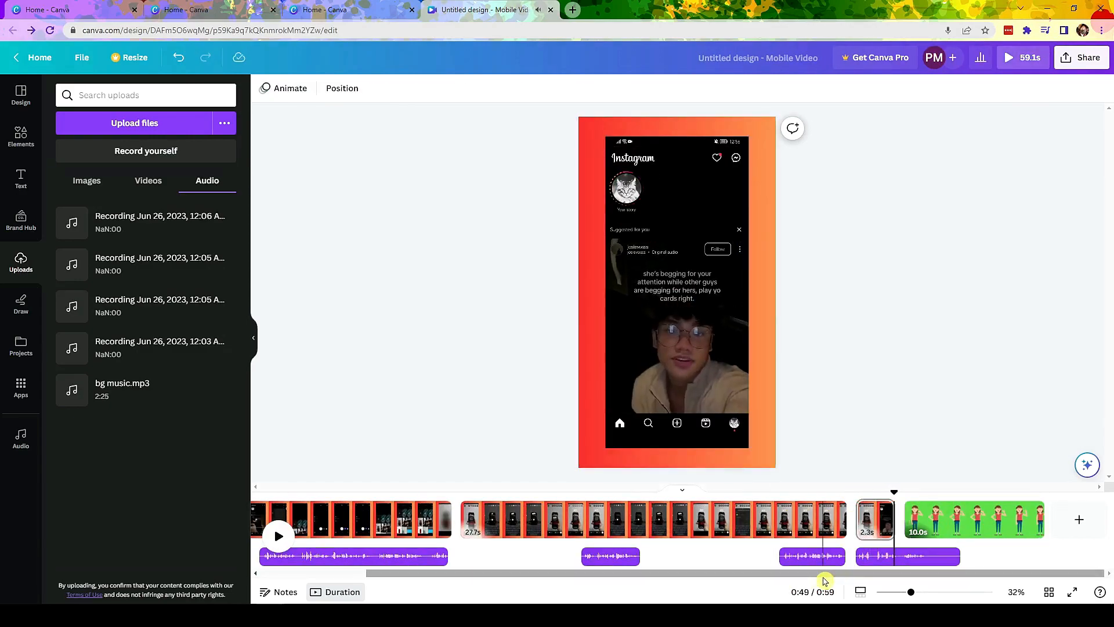
Move the last voice-over segment slightly later so it starts near the end of page 3
{"action": "left_click_drag", "start_coordinate": [898, 556], "coordinate": [927, 556]}
{"action": "key", "text": "space"}
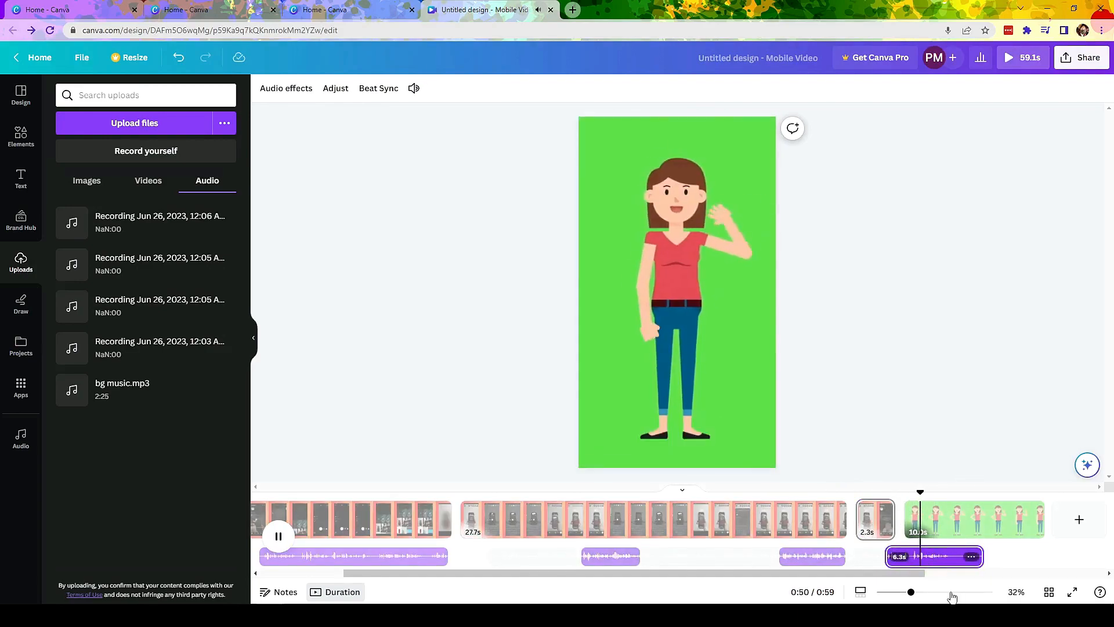
{"action": "key", "text": "space"}
Split the silent tail off the last voice-over segment and delete it
{"action": "right_click", "coordinate": [959, 557]}
{"action": "left_click", "coordinate": [957, 554]}
{"action": "key", "text": "space"}
{"action": "key", "text": "space"}
{"action": "right_click", "coordinate": [963, 556]}
{"action": "left_click", "coordinate": [1002, 531]}
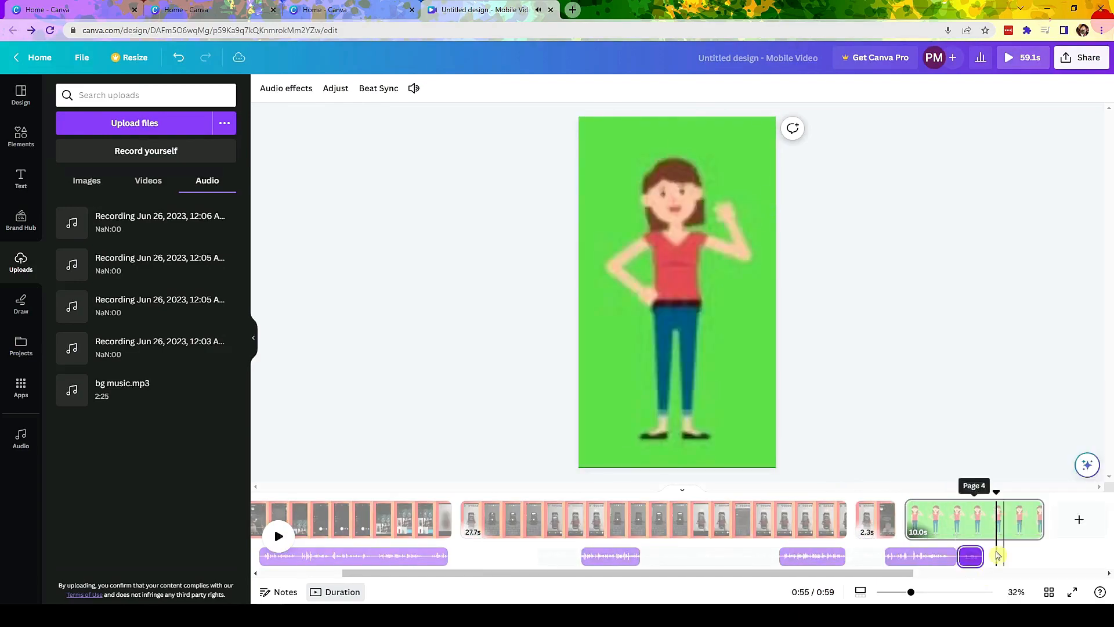
{"action": "key", "text": "Delete"}
Trim the green-screen character page to 3.7 seconds so it ends with the voice-over
{"action": "left_click", "coordinate": [970, 564]}
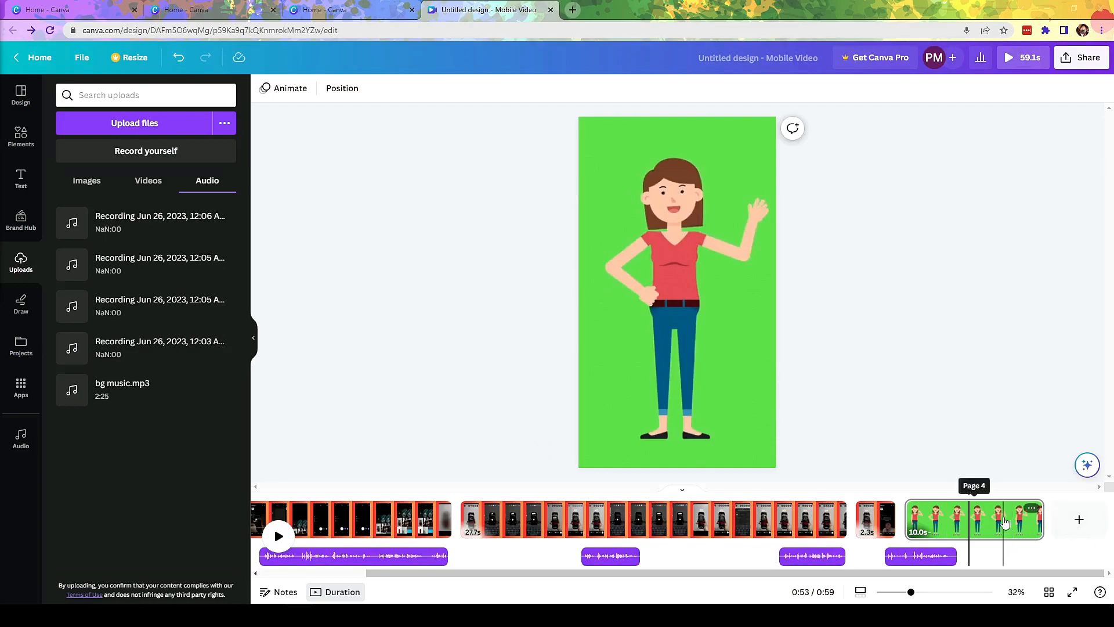
{"action": "left_click", "coordinate": [1020, 531]}
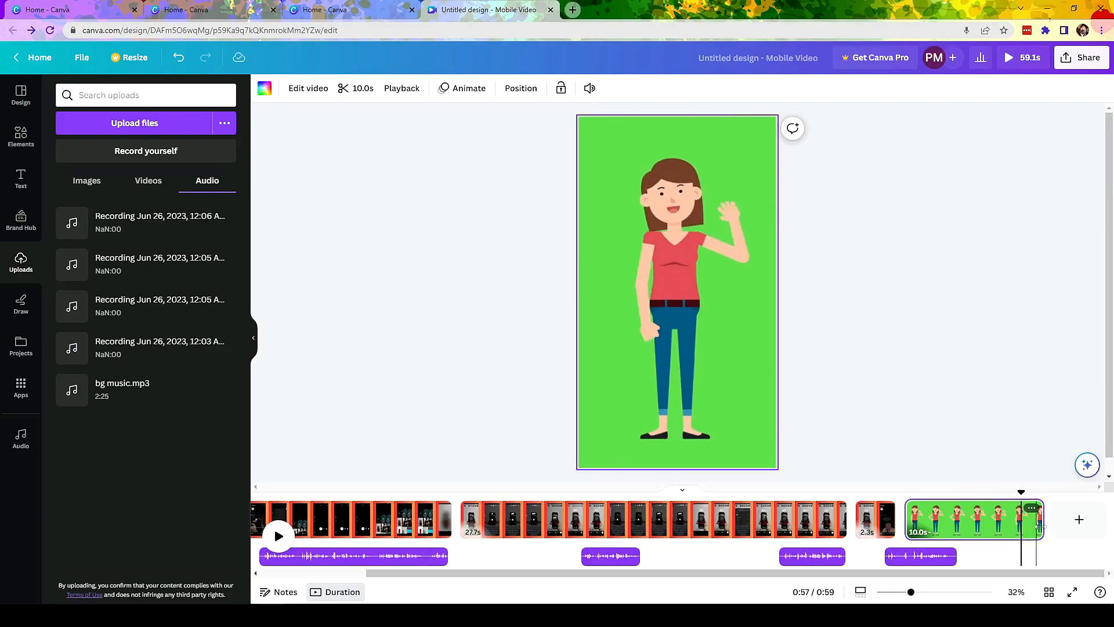
{"action": "left_click_drag", "start_coordinate": [1044, 520], "coordinate": [957, 522]}
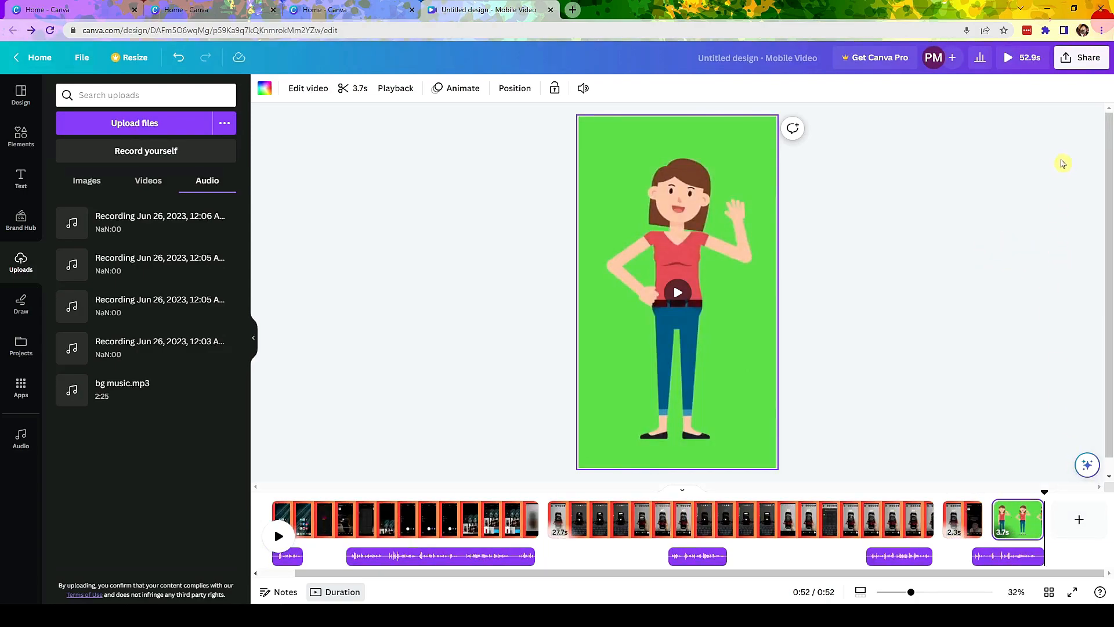
Download all four pages as an MP4 video at 1080p (HD)
{"action": "left_click", "coordinate": [1073, 63]}
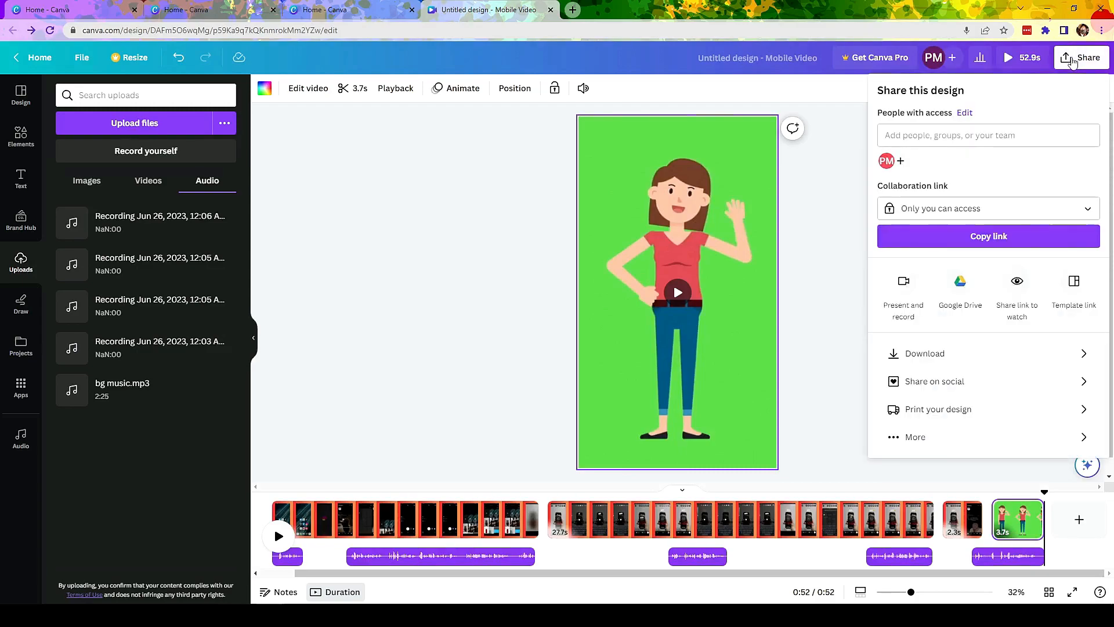
{"action": "left_click", "coordinate": [924, 357]}
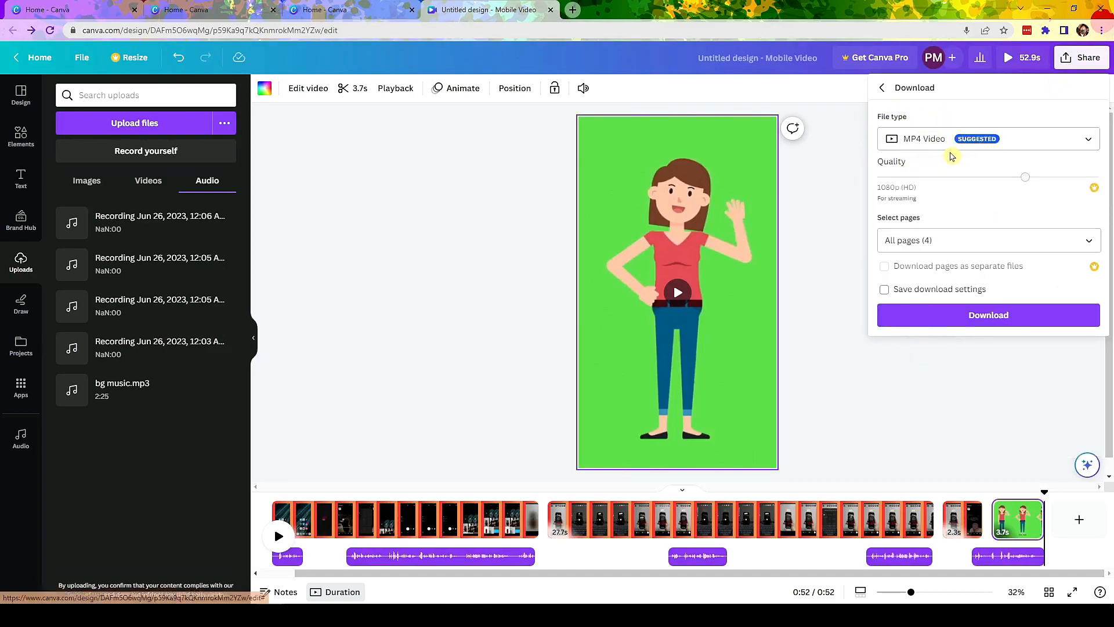
{"action": "left_click", "coordinate": [991, 249]}
{"action": "scroll", "coordinate": [991, 292], "scroll_direction": "down", "scroll_amount": 2}
{"action": "scroll", "coordinate": [981, 314], "scroll_direction": "up", "scroll_amount": 2}
{"action": "left_click", "coordinate": [985, 282]}
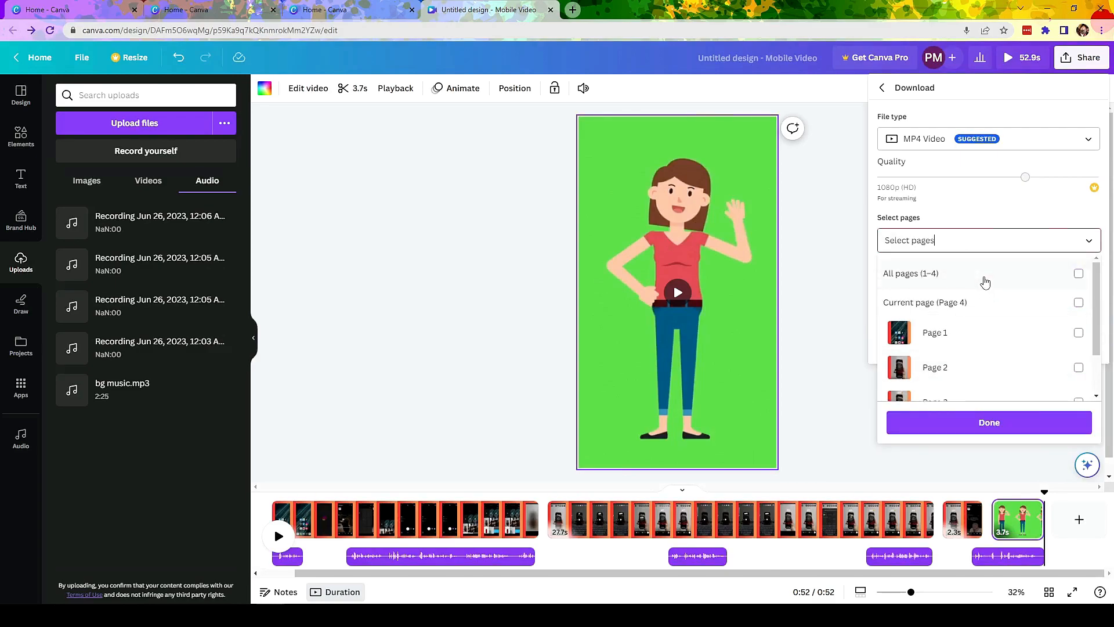
{"action": "left_click", "coordinate": [985, 282]}
{"action": "left_click", "coordinate": [989, 422]}
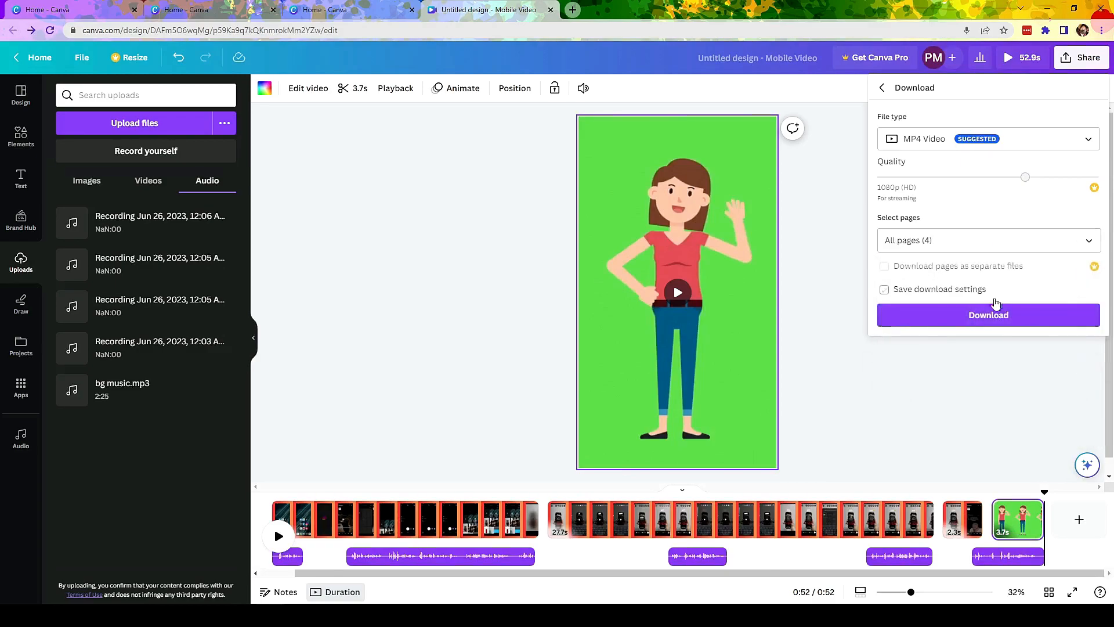
{"action": "left_click", "coordinate": [990, 315]}
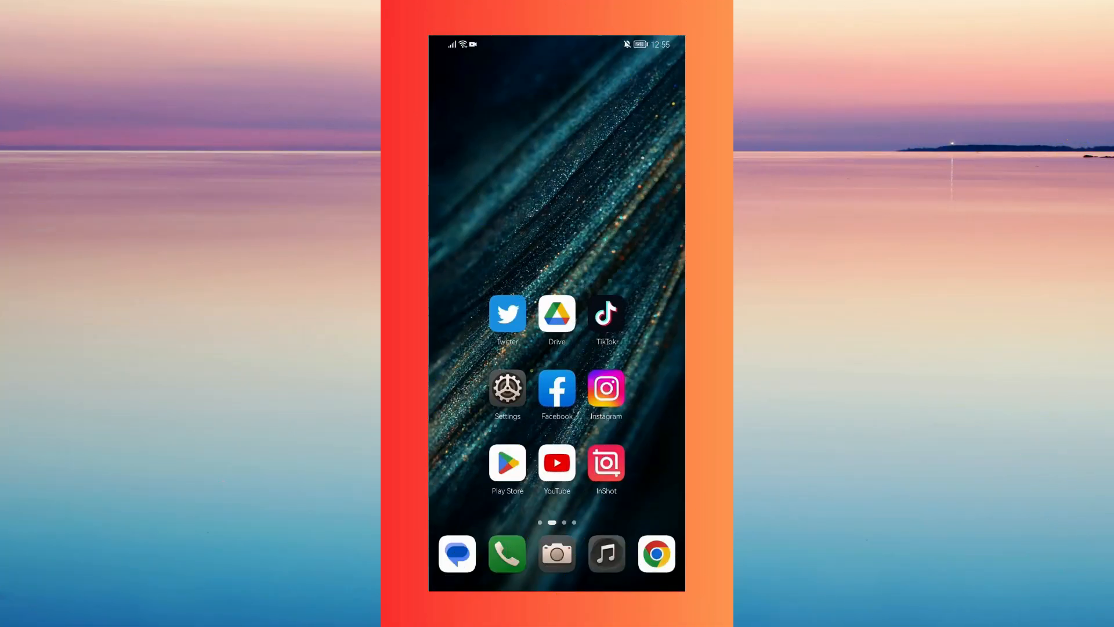
{"action": "left_click", "coordinate": [607, 388]}
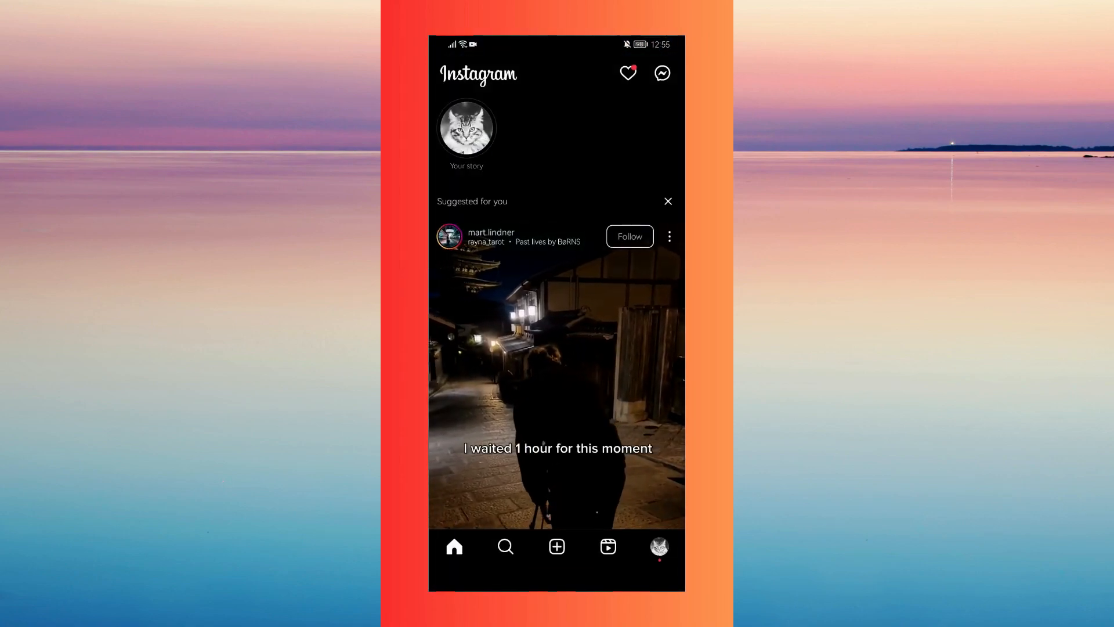
{"action": "left_click", "coordinate": [466, 128]}
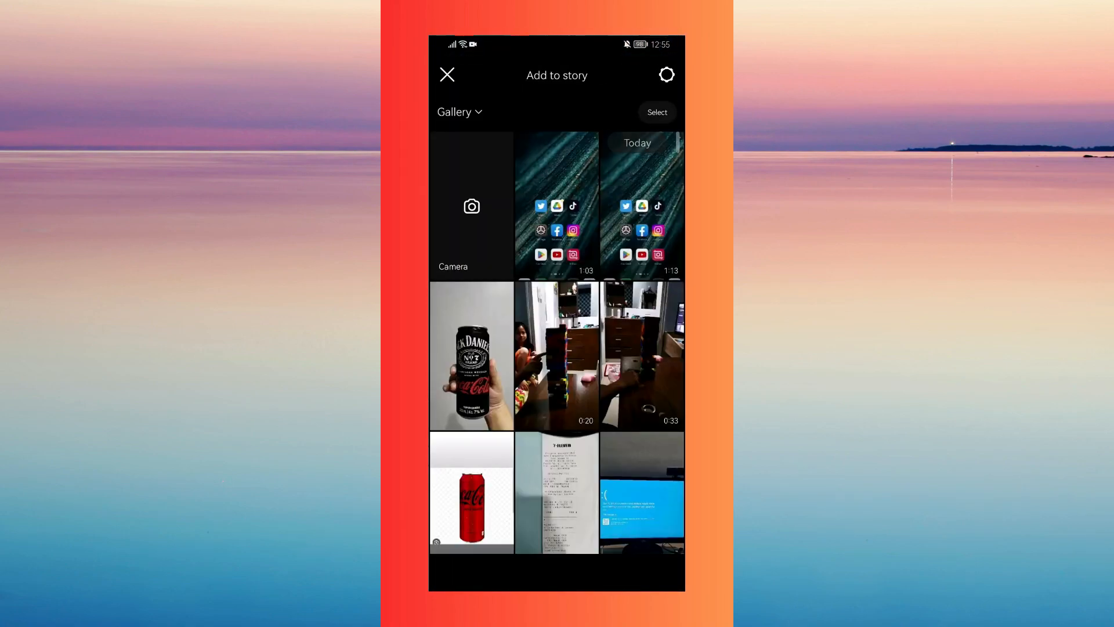
{"action": "left_click", "coordinate": [472, 206]}
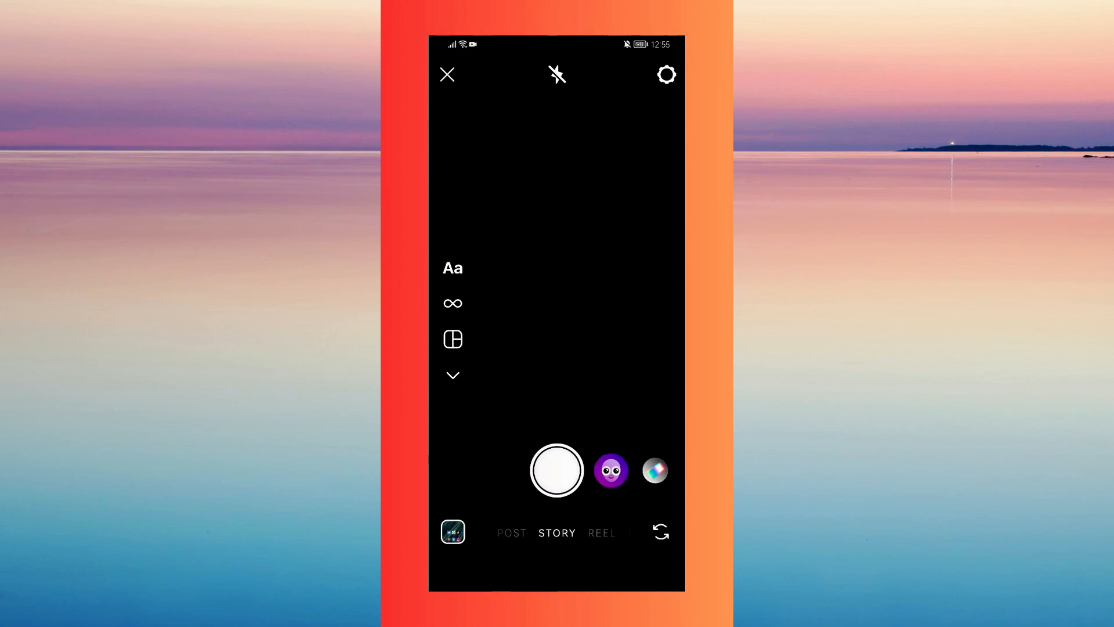
{"action": "left_click", "coordinate": [453, 532]}
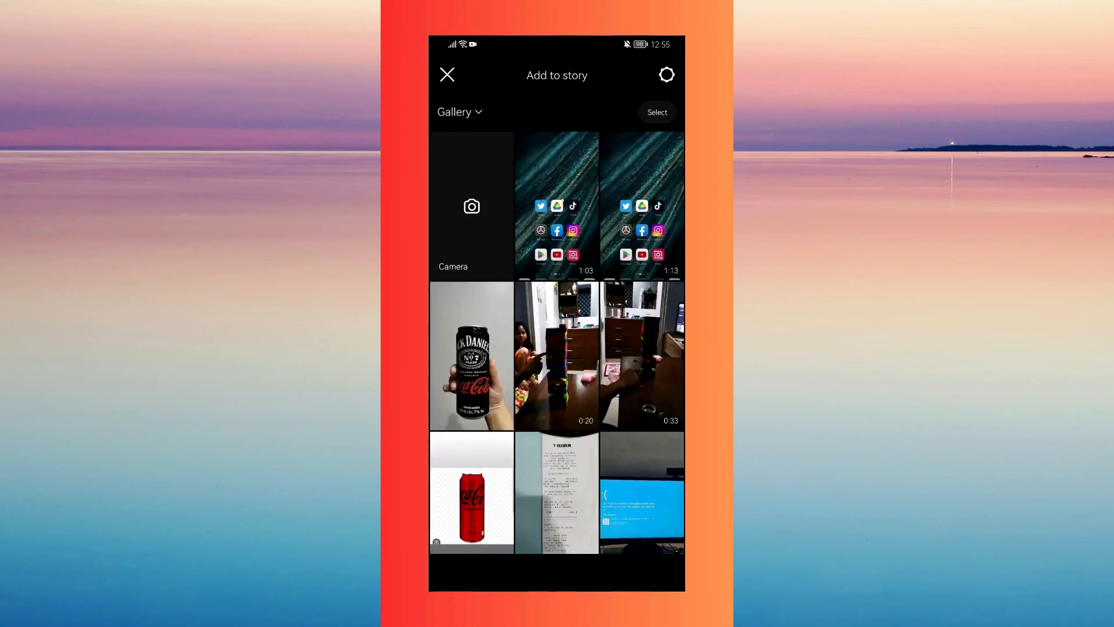
{"action": "left_click", "coordinate": [463, 341]}
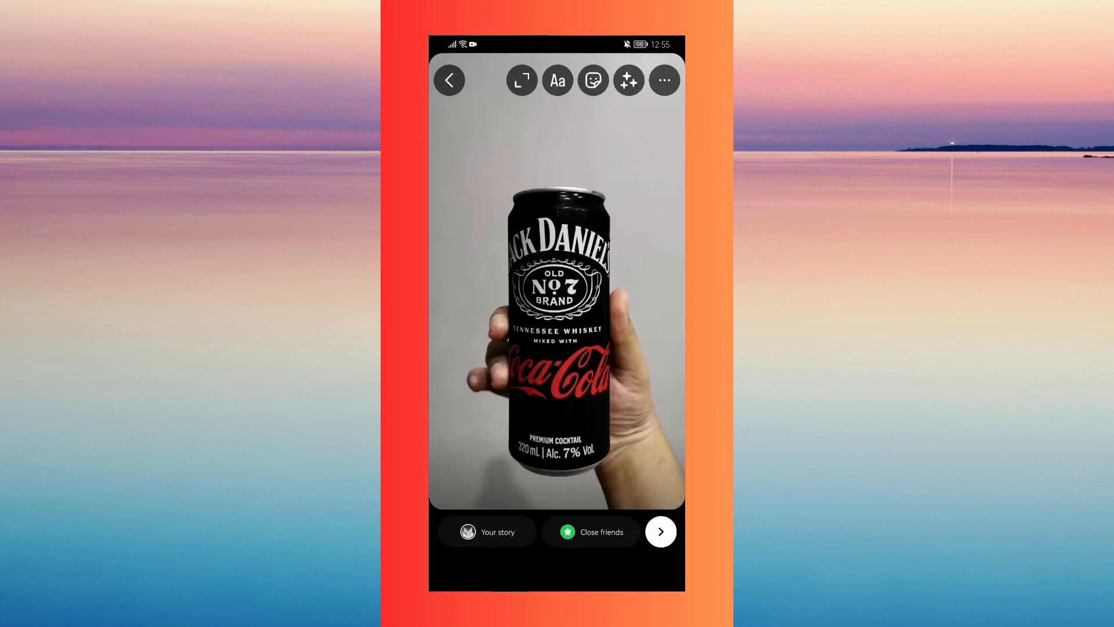
Add the text "Yummy!" to the story photo and place it just above the can
{"action": "left_click", "coordinate": [557, 81]}
{"action": "type", "text": "Y"}
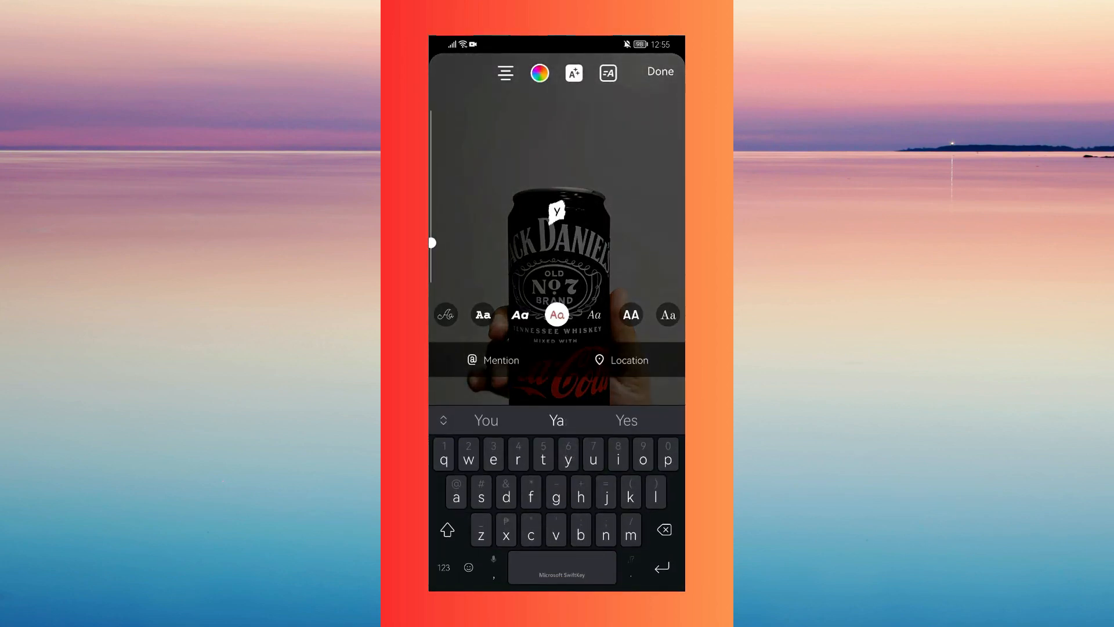
{"action": "type", "text": "ummy"}
{"action": "left_click", "coordinate": [444, 567]}
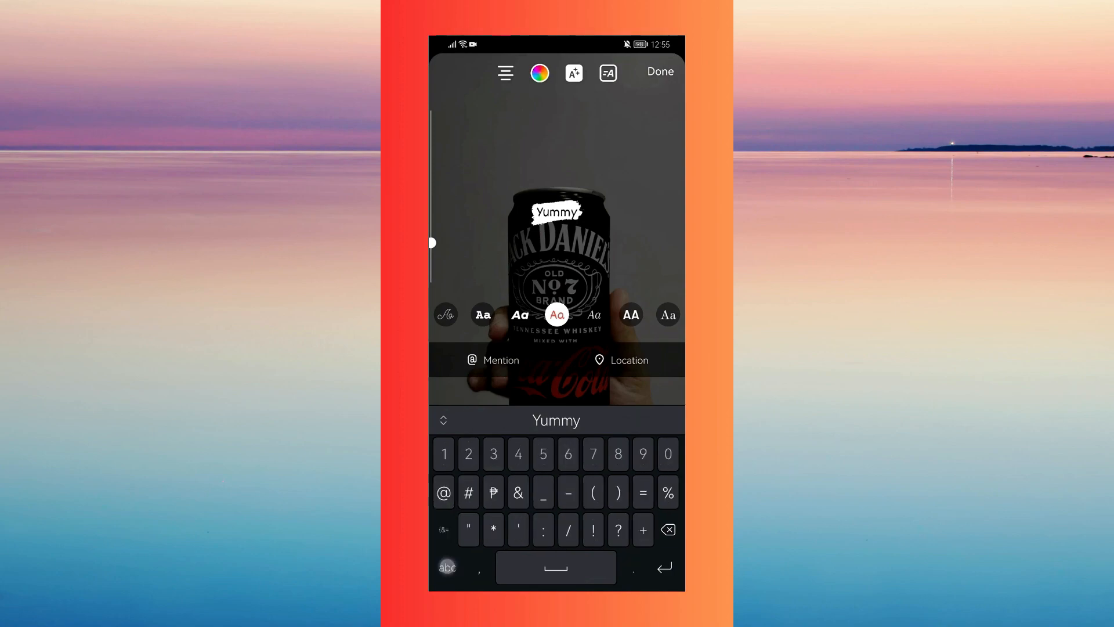
{"action": "type", "text": "!"}
{"action": "left_click", "coordinate": [660, 71]}
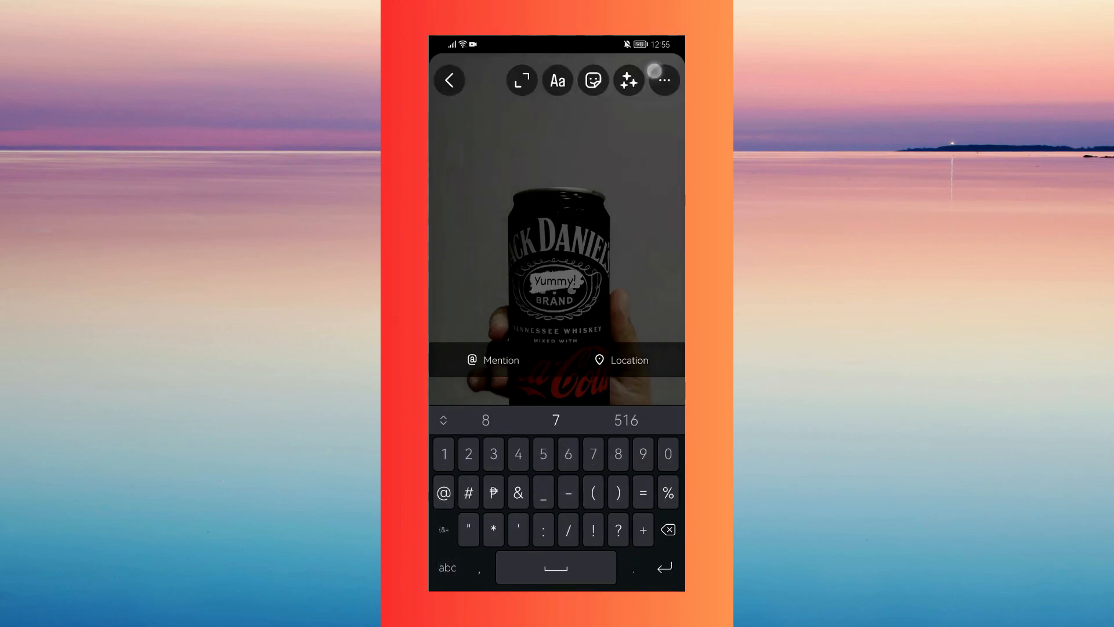
{"action": "left_click_drag", "start_coordinate": [559, 291], "coordinate": [552, 153]}
Reopen the "Yummy!" text for editing, finish the edit and reposition the text above the can
{"action": "left_click", "coordinate": [557, 80]}
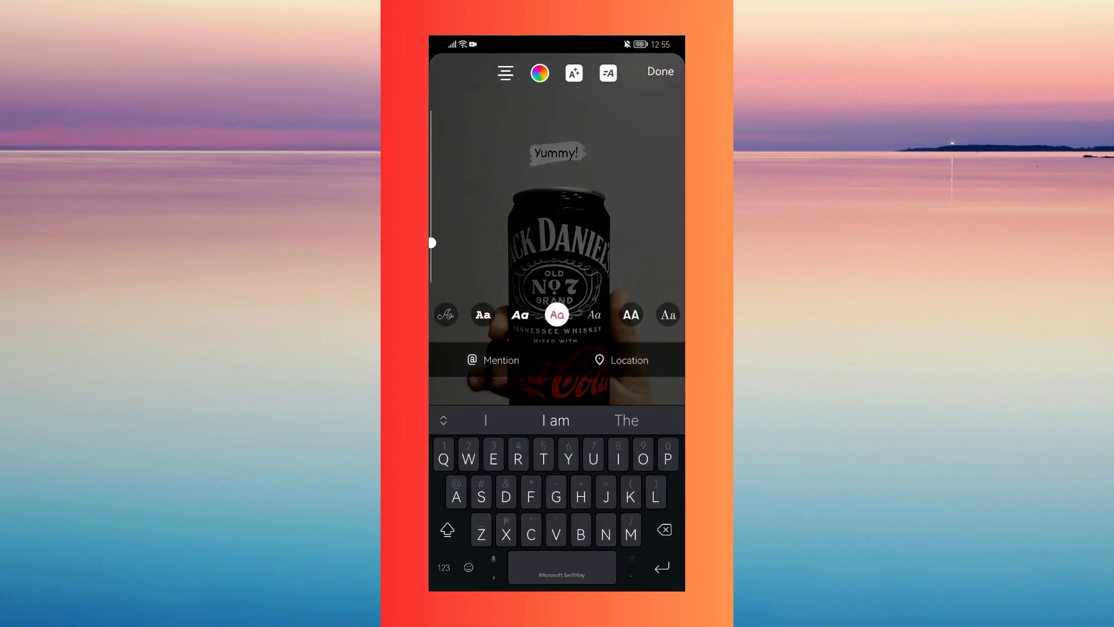
{"action": "left_click", "coordinate": [545, 154]}
{"action": "left_click", "coordinate": [543, 154]}
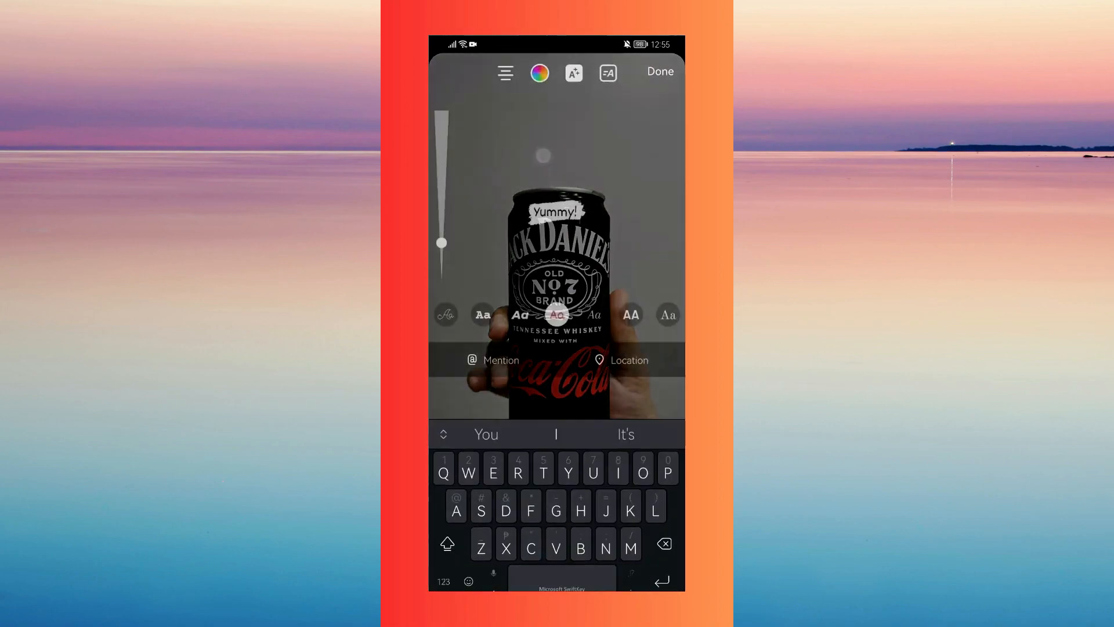
{"action": "left_click", "coordinate": [660, 71]}
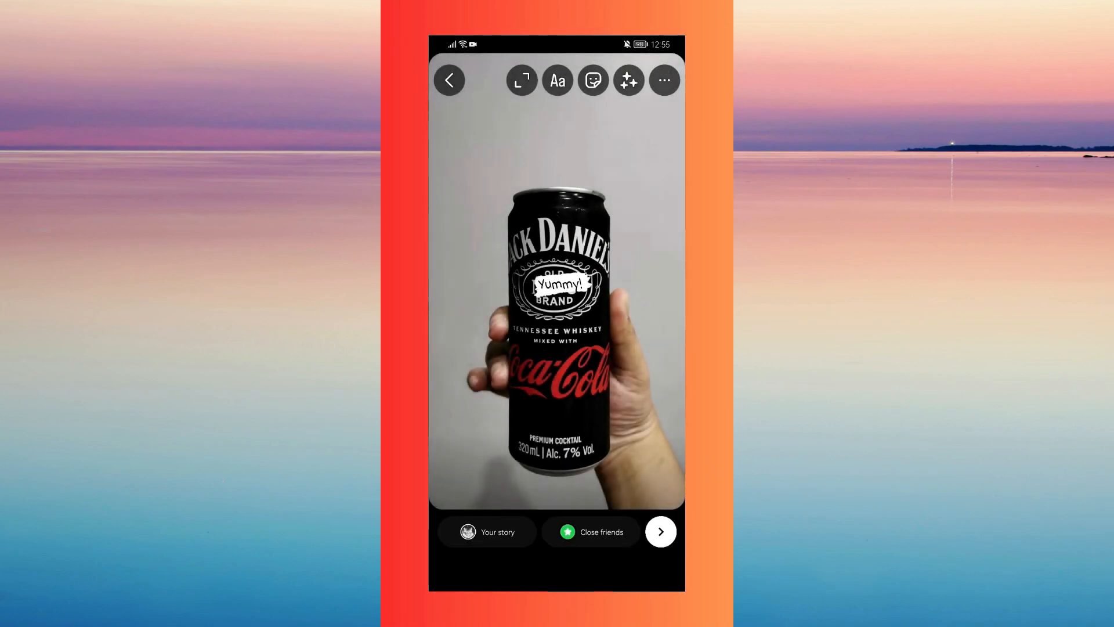
{"action": "left_click_drag", "start_coordinate": [560, 284], "coordinate": [554, 158]}
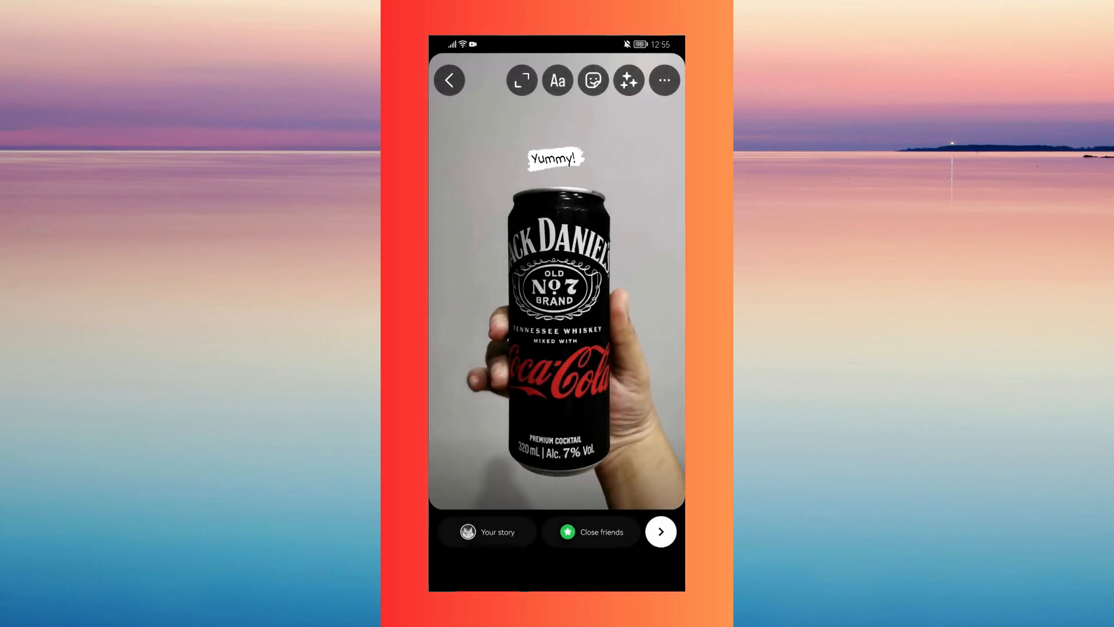
Add the recently used face-savoring-food emoji sticker and place it directly beside the "Yummy!" text
{"action": "left_click", "coordinate": [593, 80]}
{"action": "left_click", "coordinate": [631, 318]}
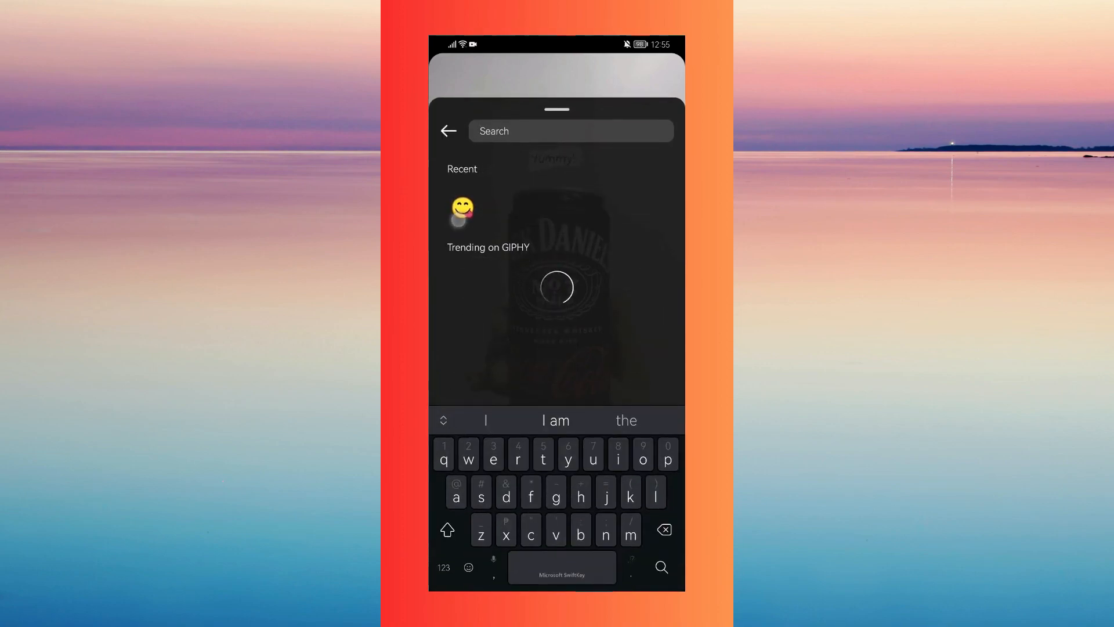
{"action": "left_click", "coordinate": [458, 218]}
{"action": "left_click_drag", "start_coordinate": [557, 283], "coordinate": [593, 158]}
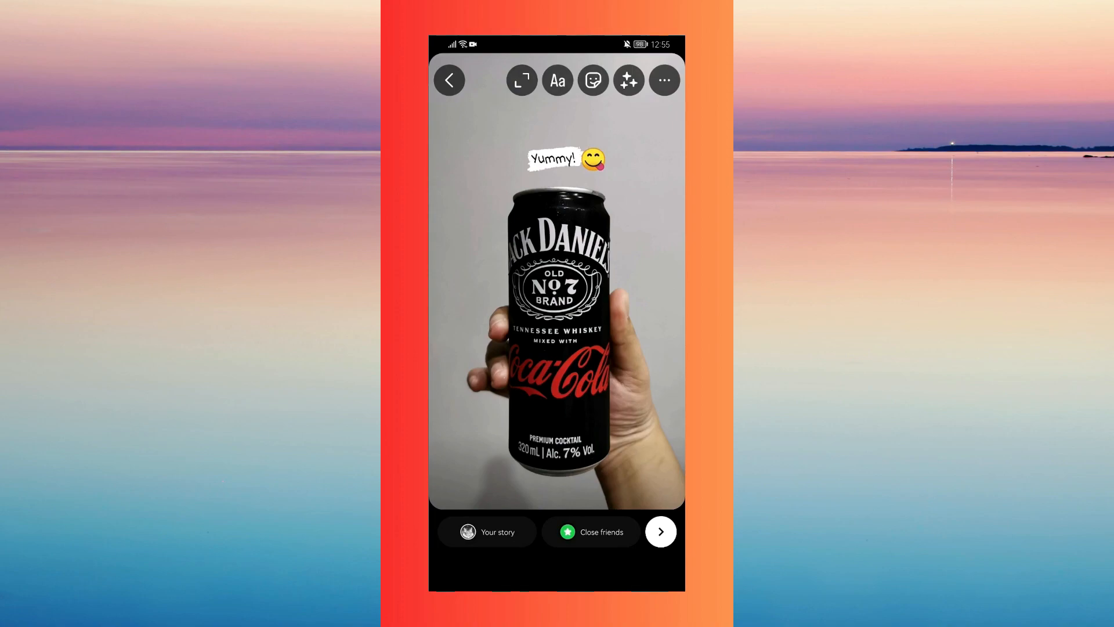